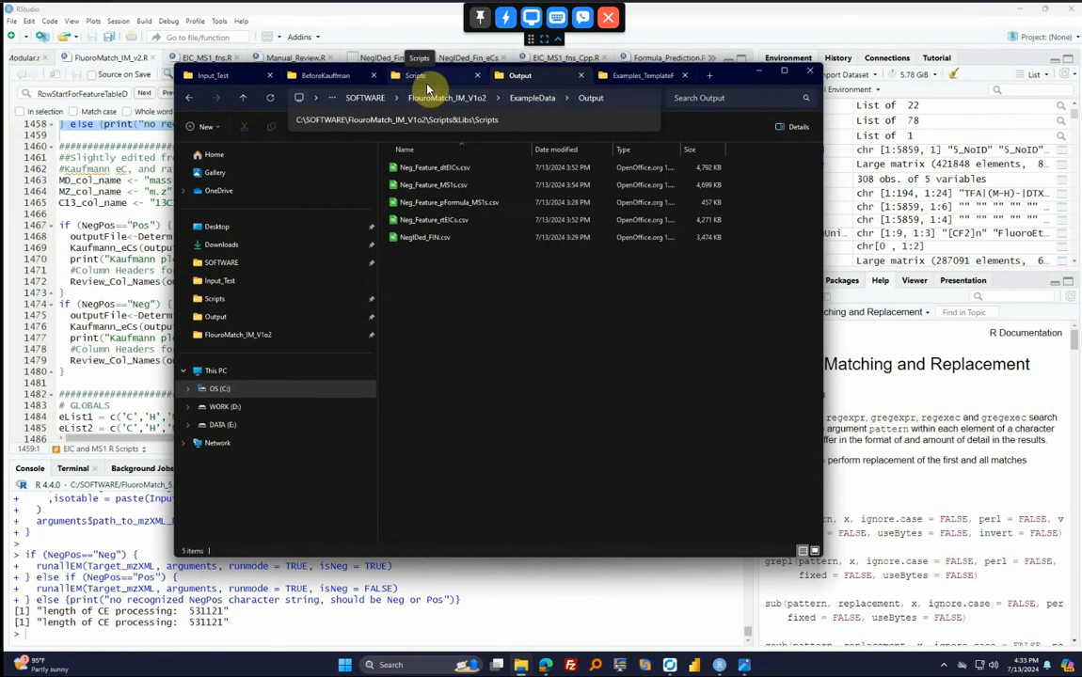
- Go up to the FlouroMatch_IM_V1o2 folder and open the FluoroMatch_IM_Visualizer_v2.pbix report in Power BI Desktop
left_click(243, 99)
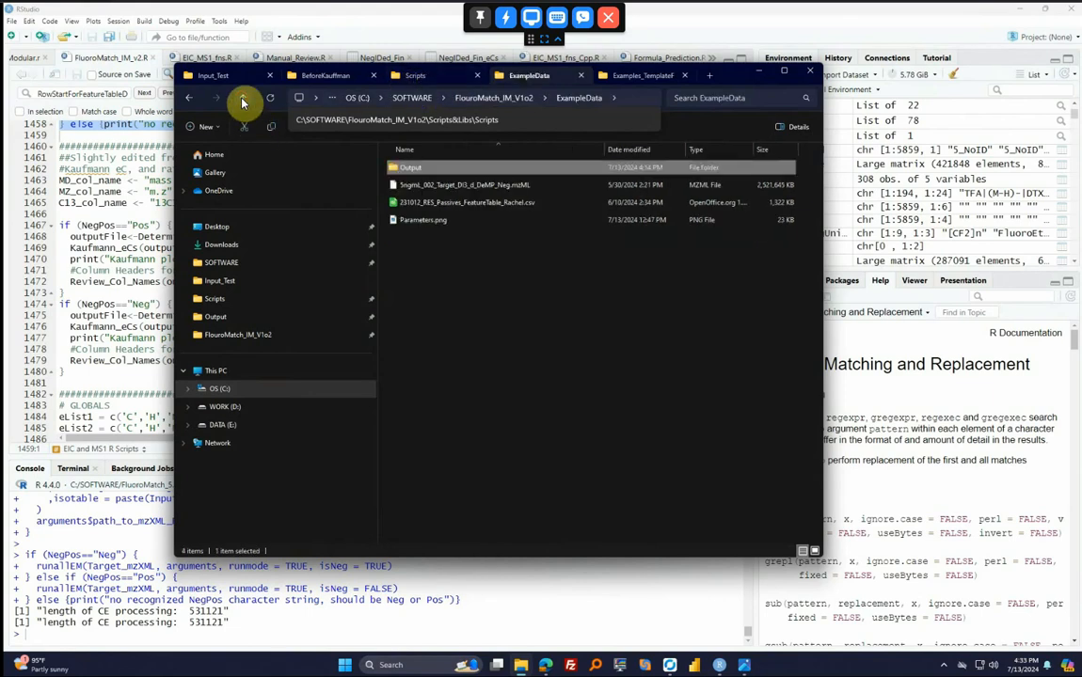
left_click(243, 98)
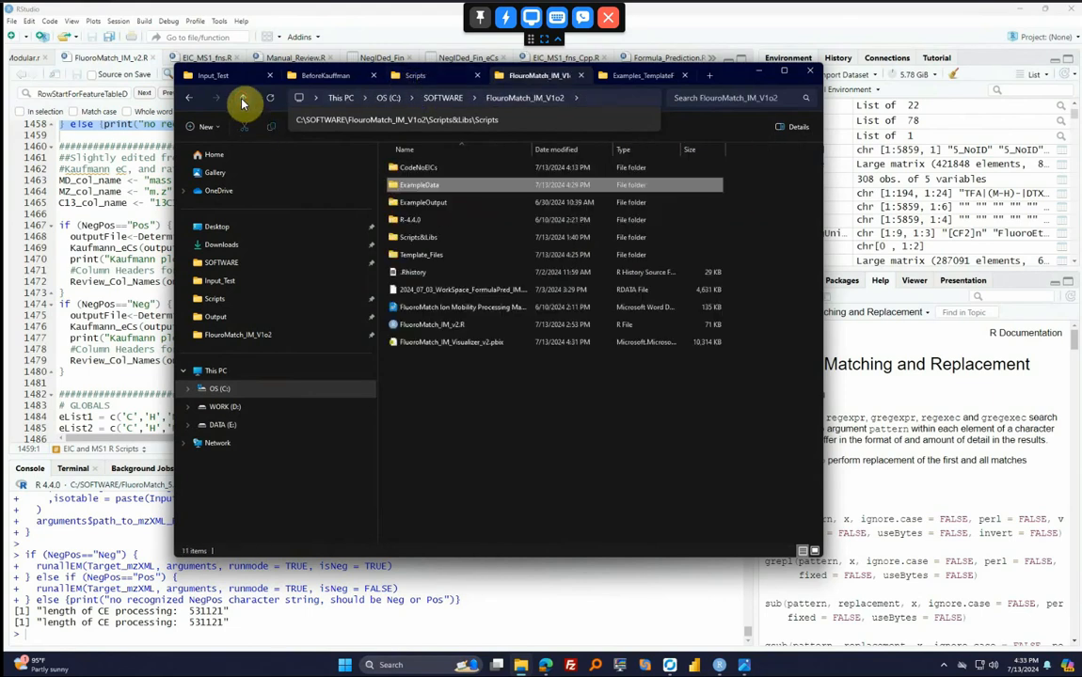
left_click(475, 345)
double_click(475, 347)
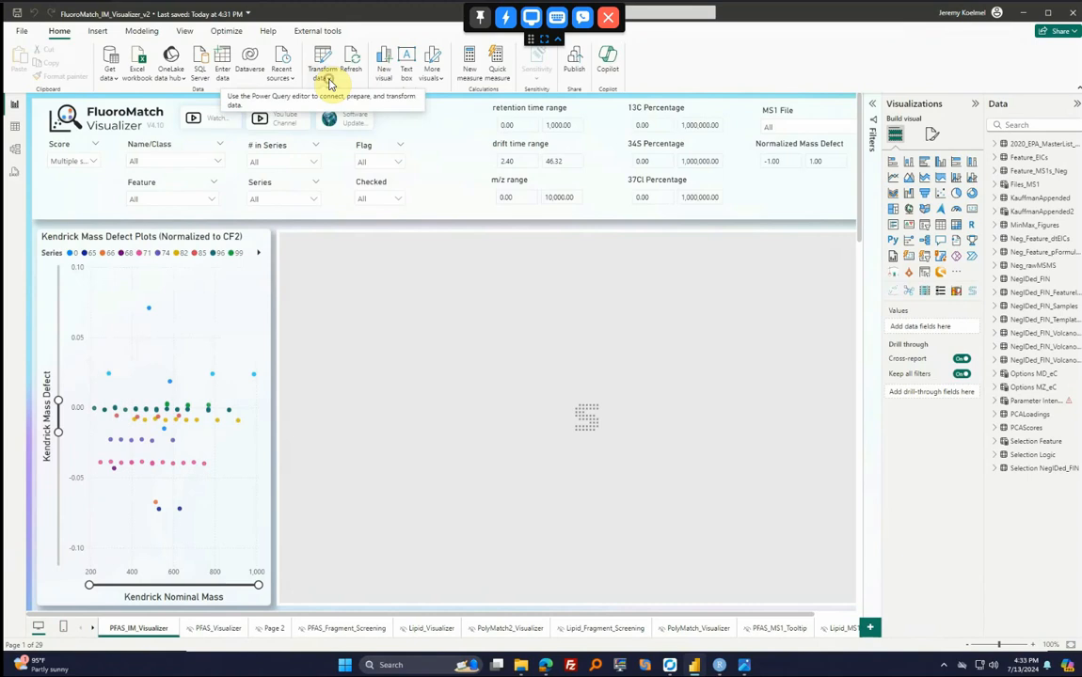
- Open the report's data source settings and point the Kauffman plots master list source to 2020_EPA_MasterList_Kauffman_Plots.csv in FlouroMatch_IM_V1o2\Template_Files
left_click(329, 83)
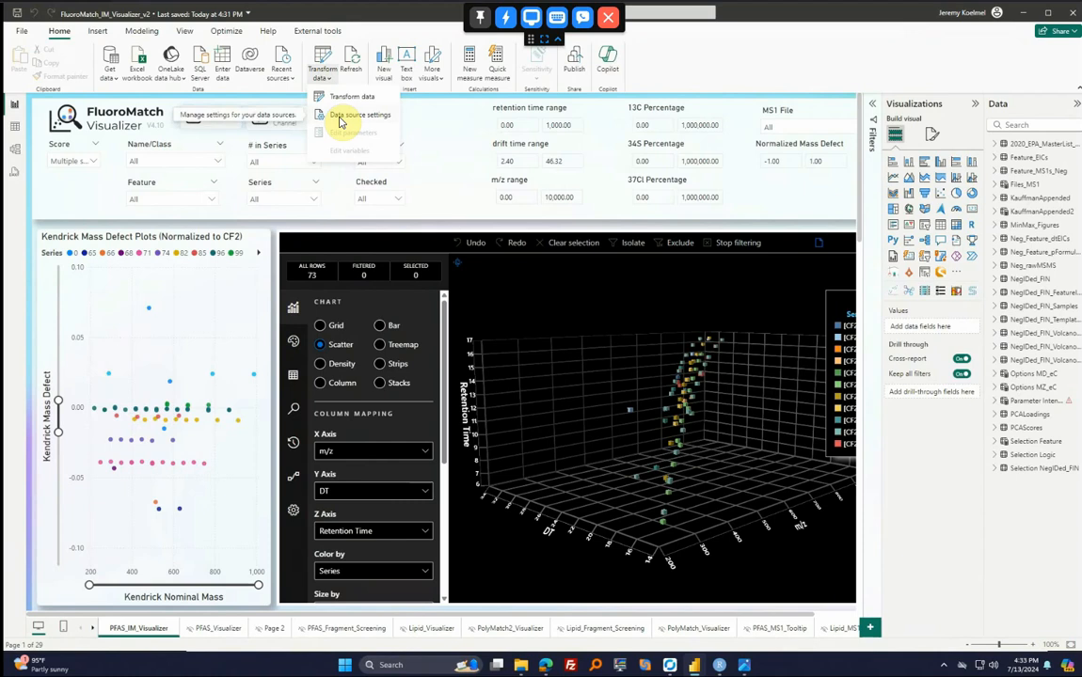
left_click(338, 122)
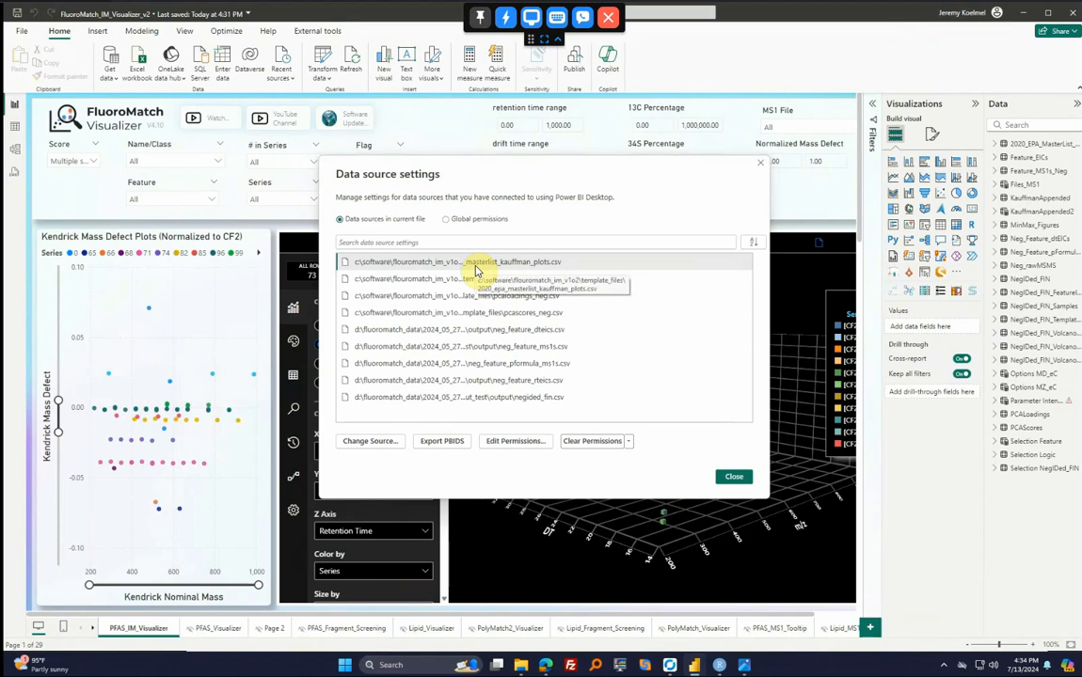
left_click(475, 267)
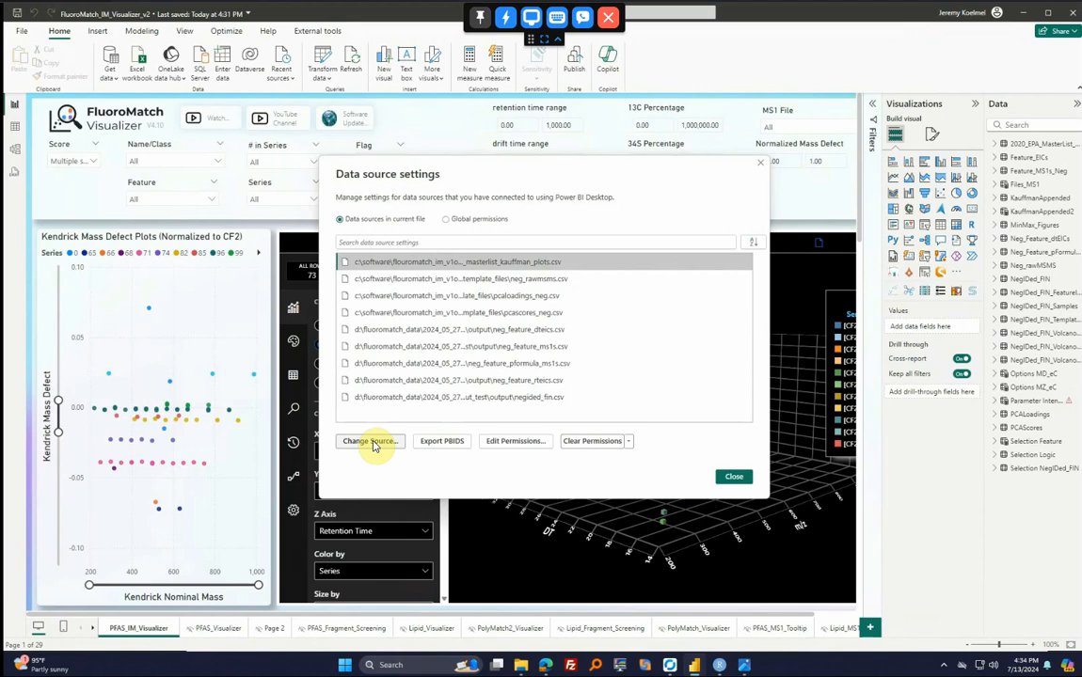
left_click(372, 442)
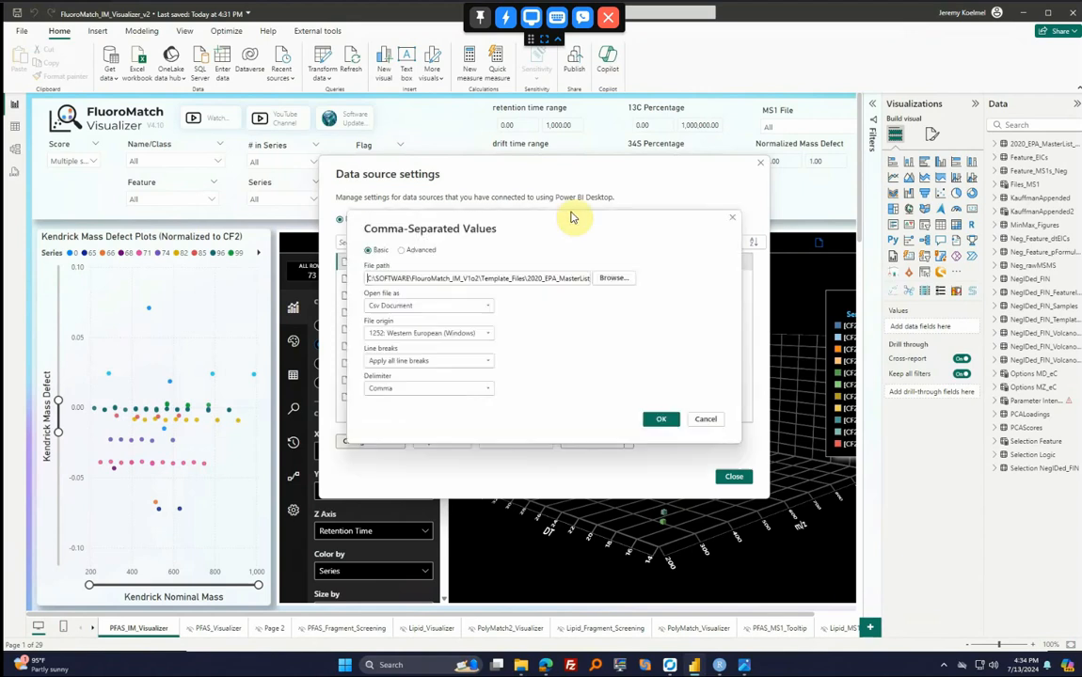
left_click(543, 278)
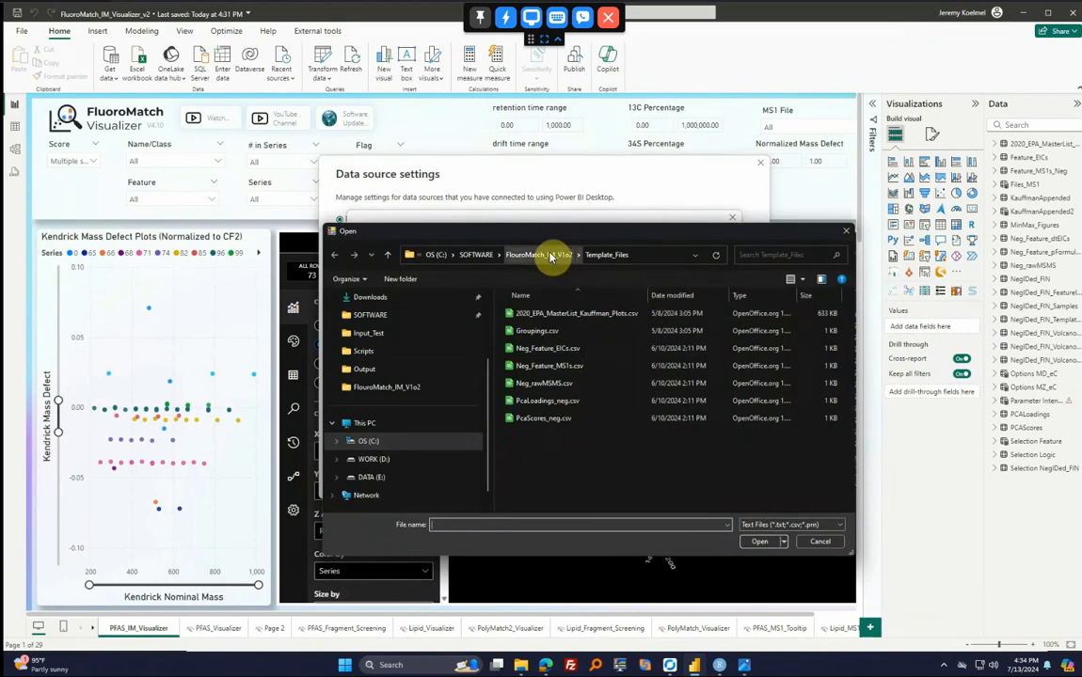
left_click(550, 256)
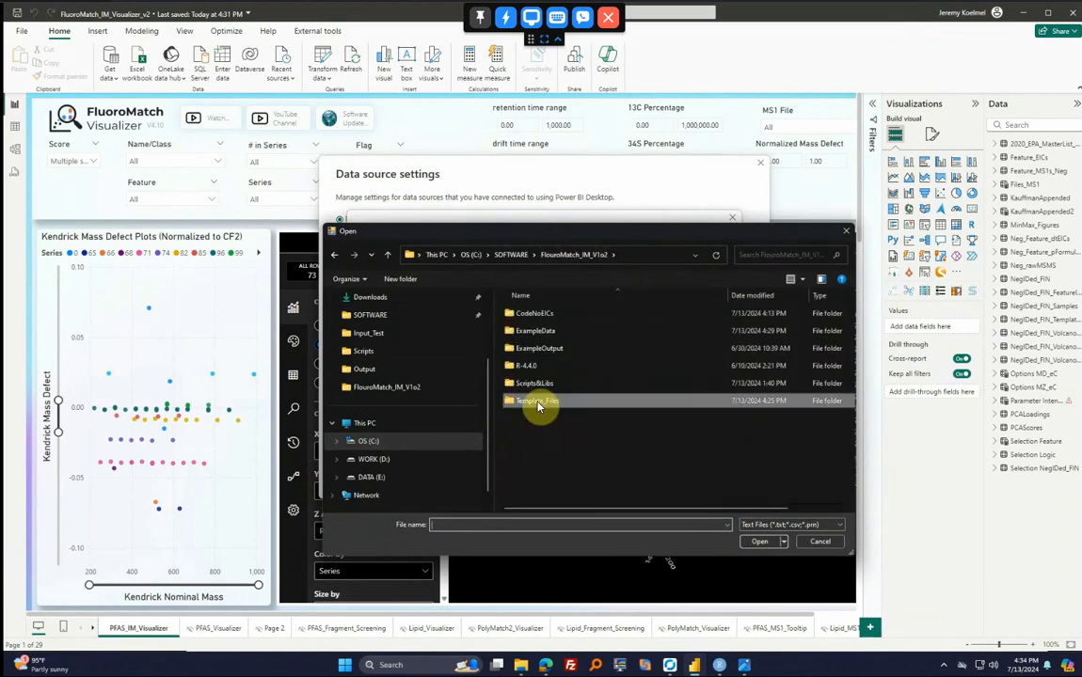
double_click(527, 401)
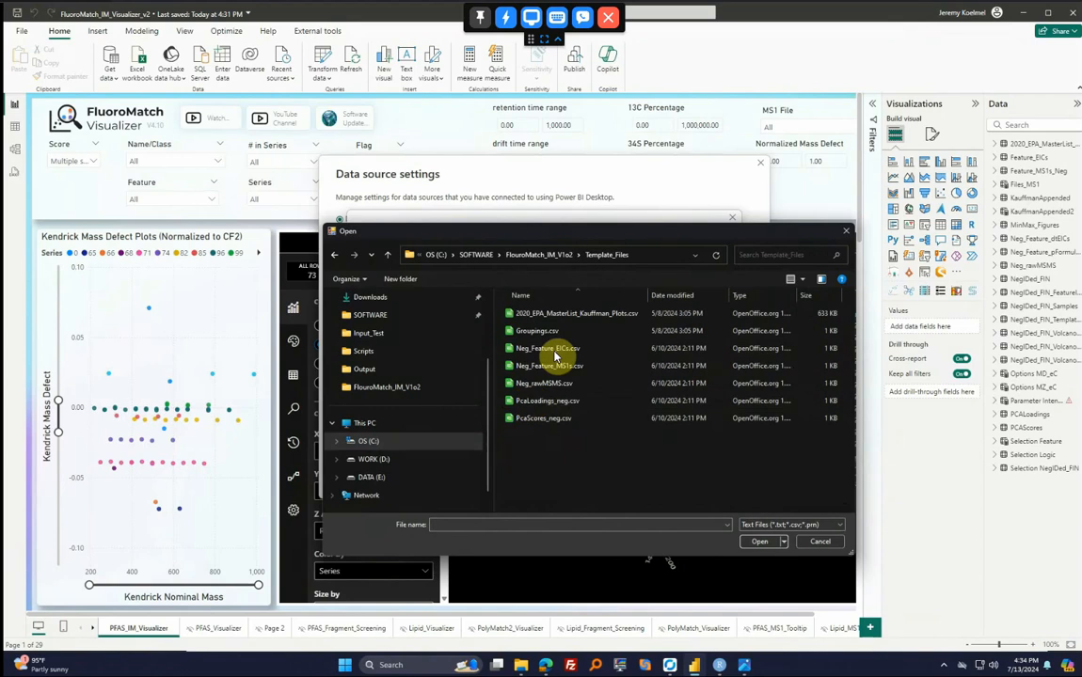
double_click(584, 320)
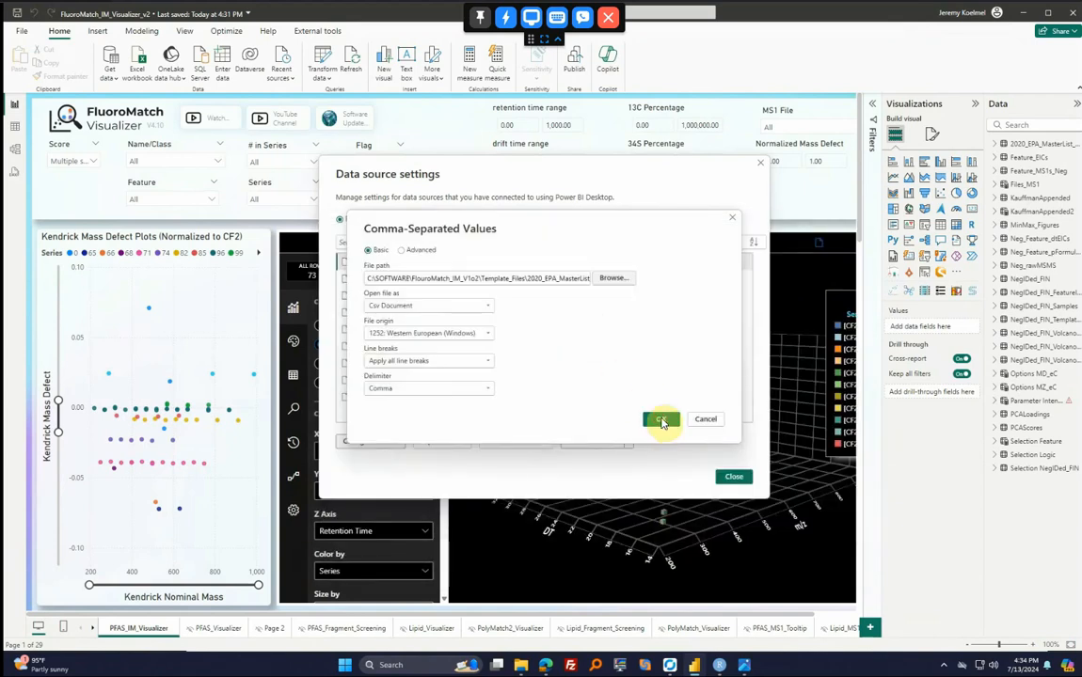
left_click(661, 421)
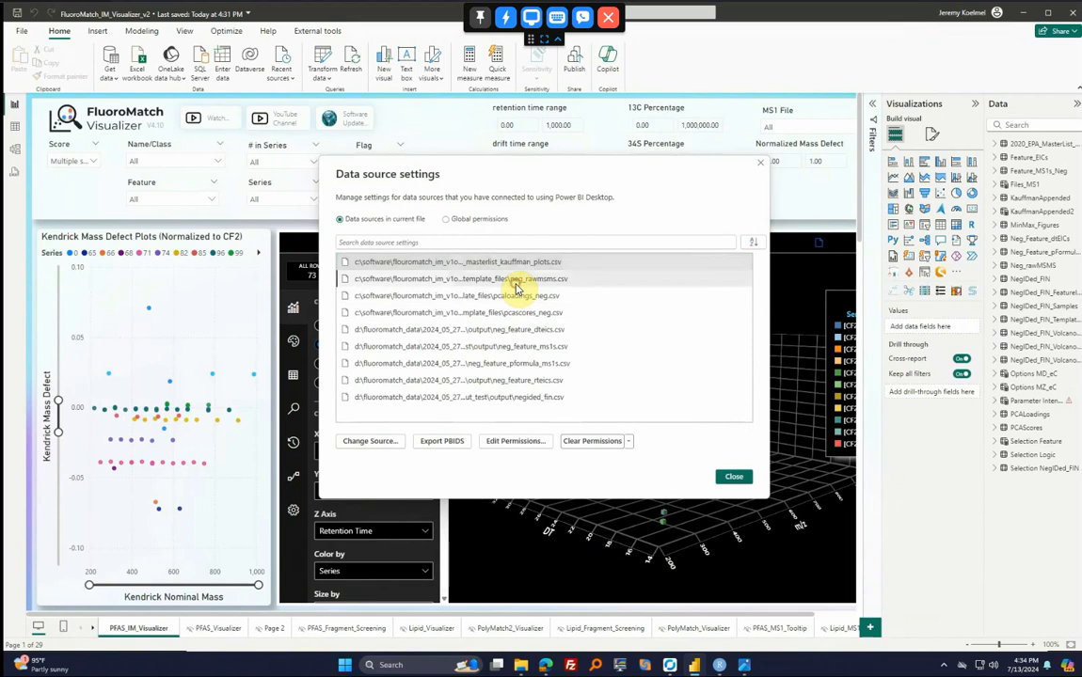
- Point the neg_rawmsms.csv data source to Neg_rawMSMS.csv in the Template_Files folder
left_click(371, 442)
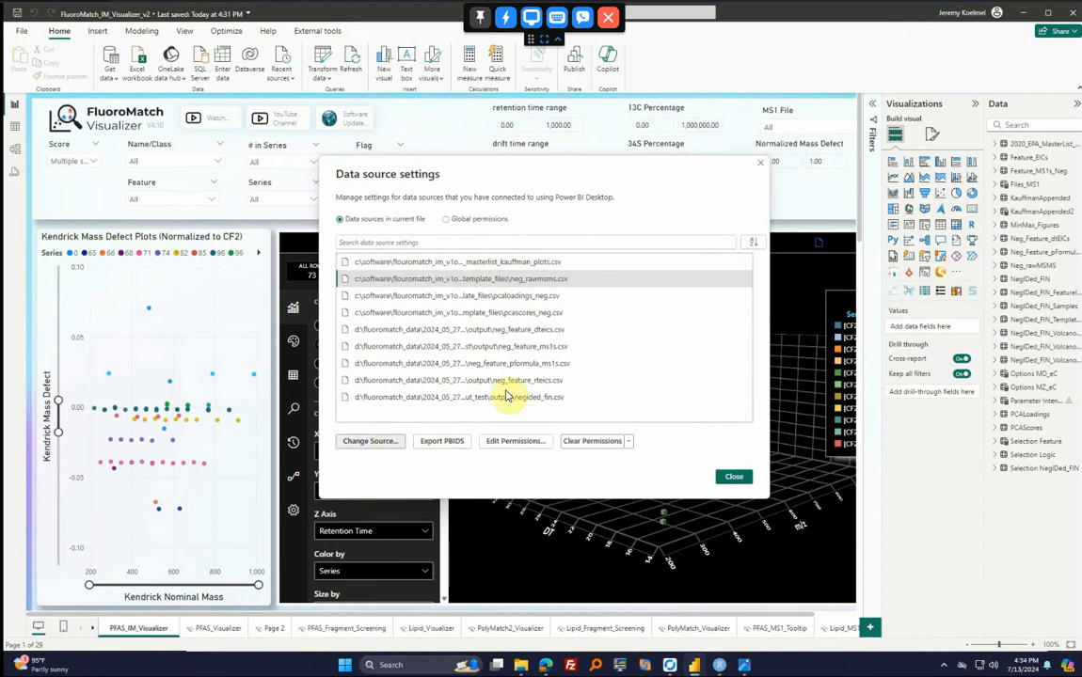
left_click(614, 278)
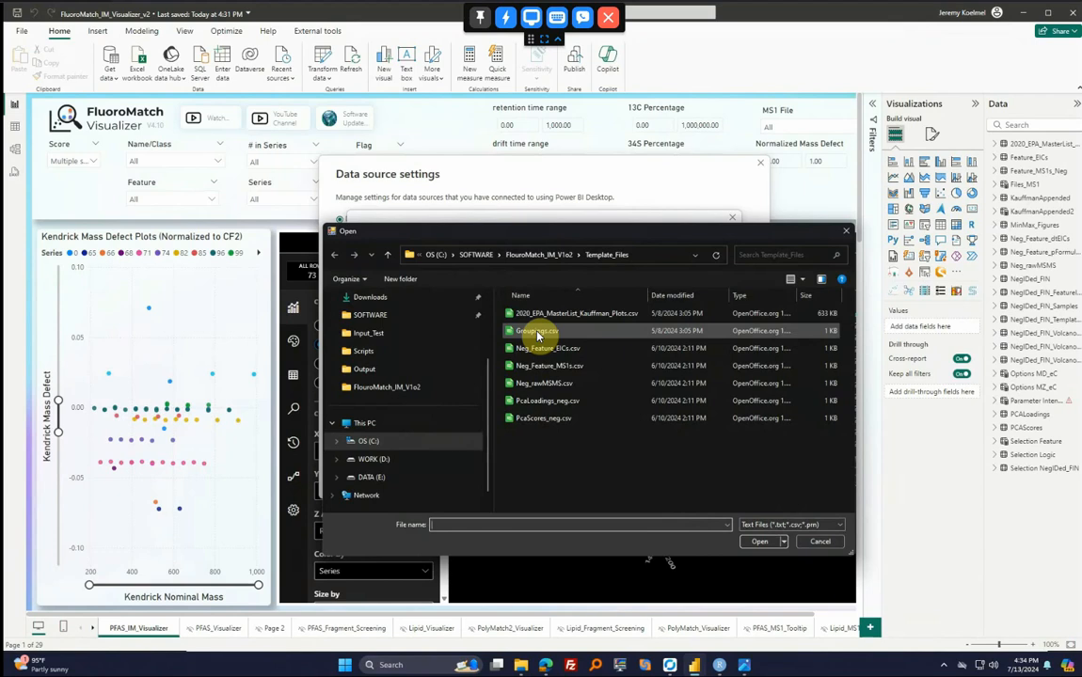
left_click(545, 384)
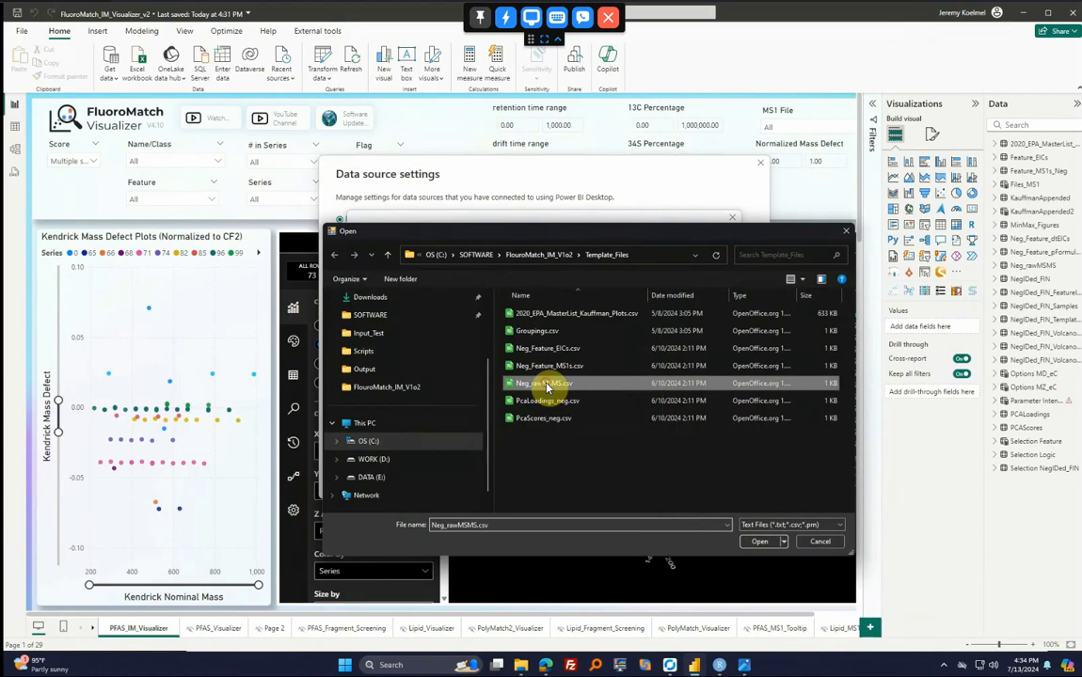
left_click(758, 542)
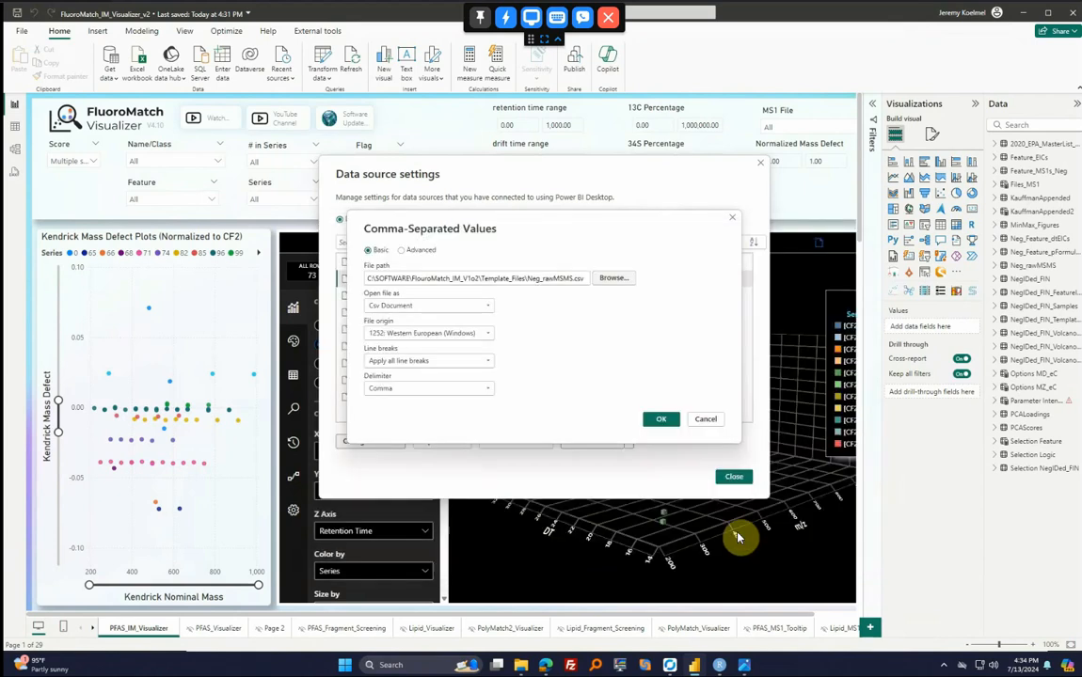
left_click(655, 421)
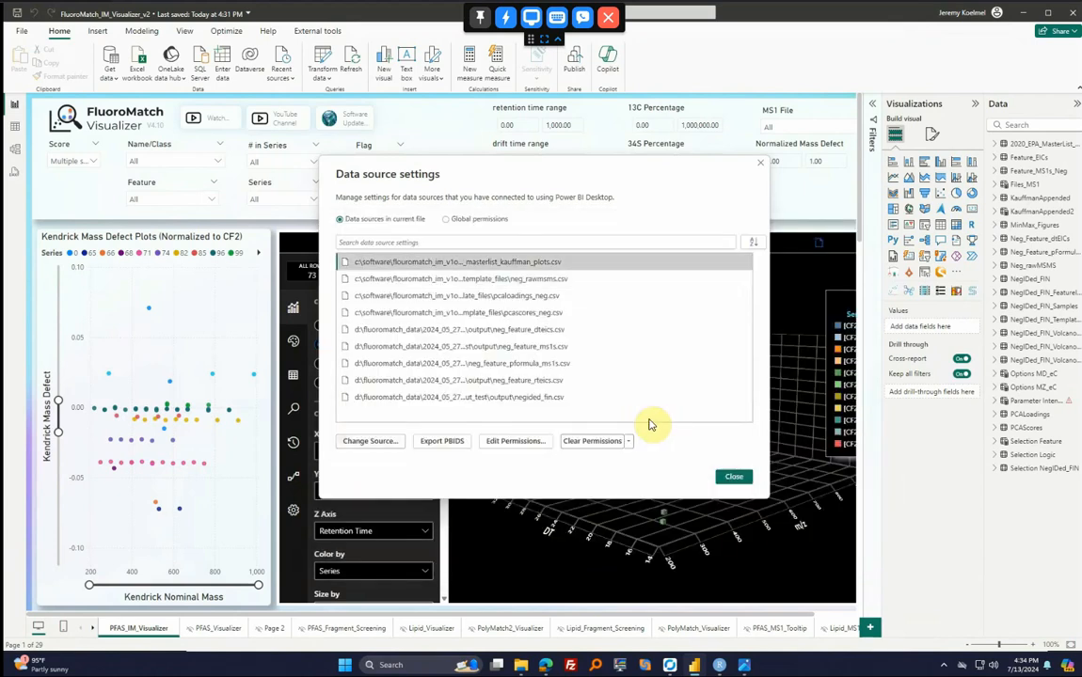
left_click(494, 296)
left_click(364, 446)
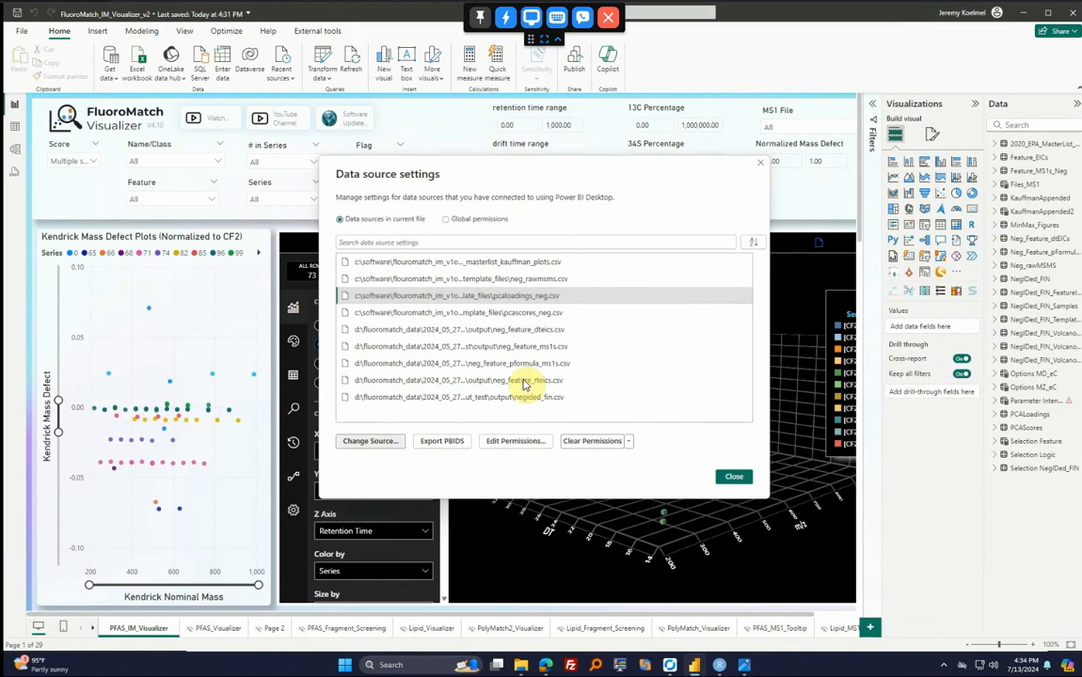
left_click(611, 280)
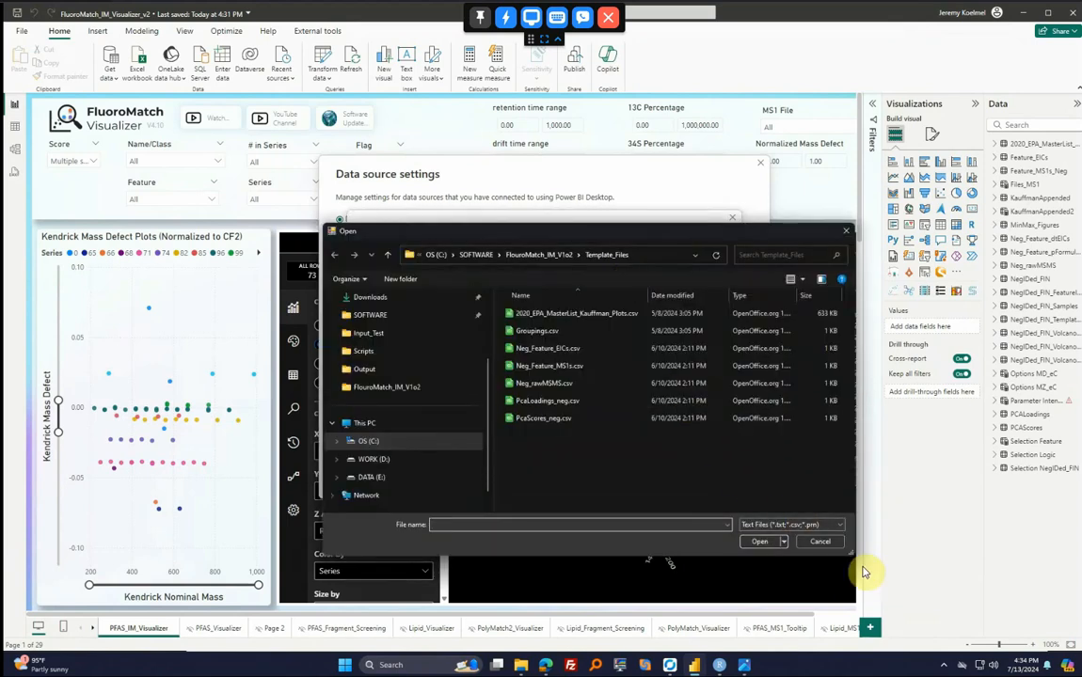
left_click(819, 544)
left_click(713, 419)
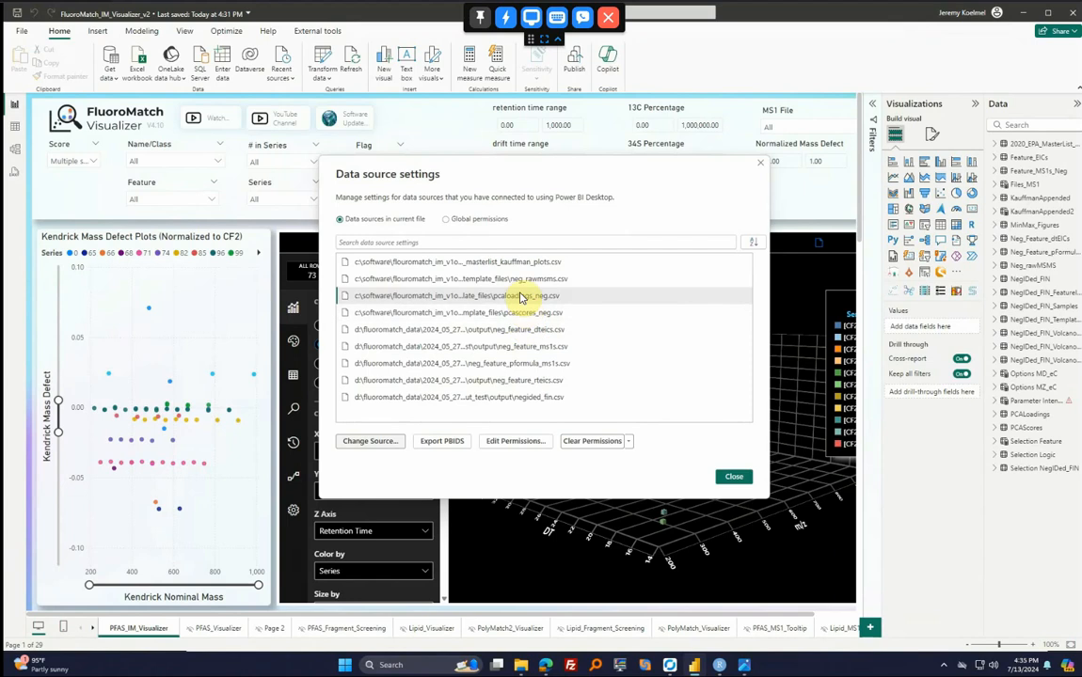
- Point the pcaloadings_neg.csv data source to PcaLoadings_neg.csv in the Template_Files folder
left_click(377, 442)
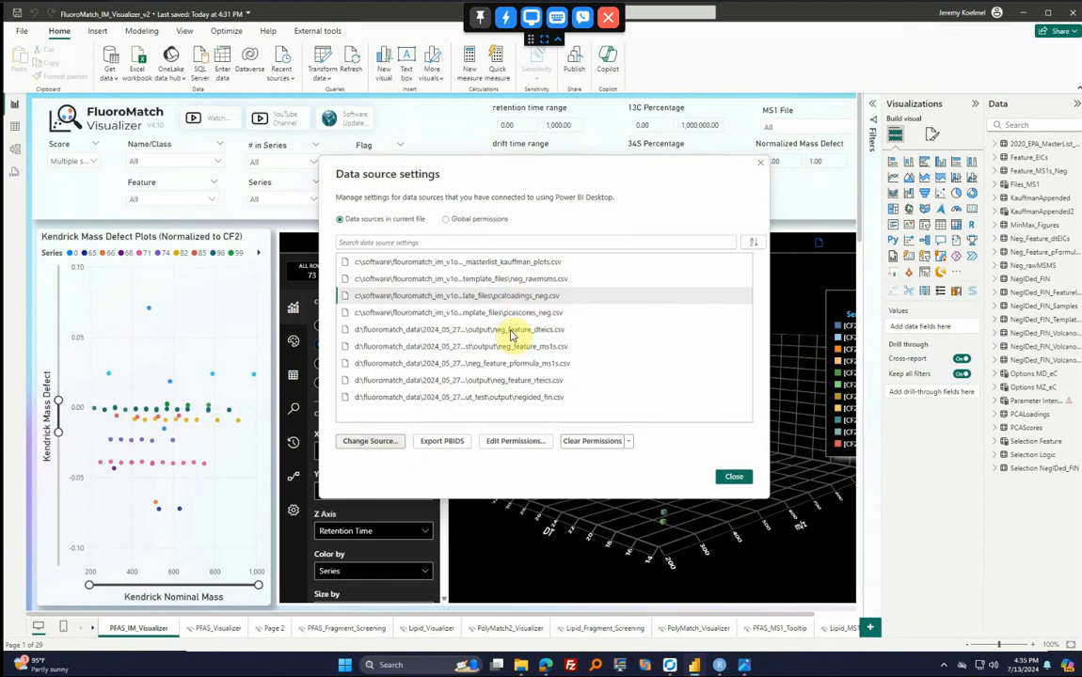
left_click(613, 279)
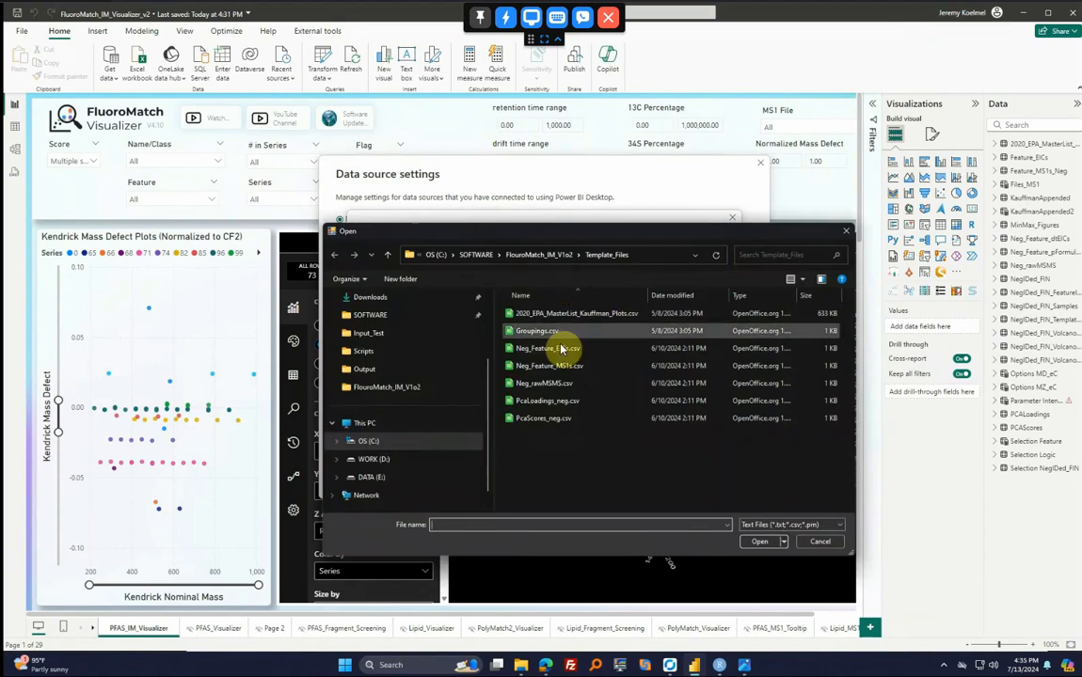
double_click(555, 408)
left_click(658, 415)
- Point the pcascores_neg.csv data source to PcaScores_neg.csv in the Template_Files folder
left_click(524, 312)
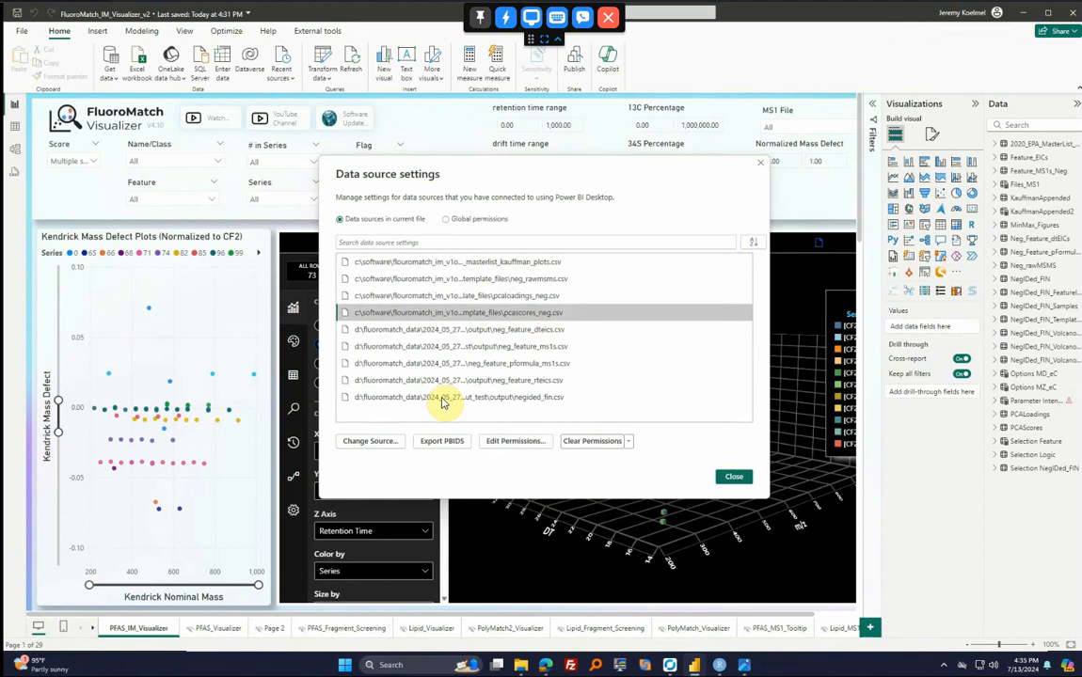
left_click(381, 443)
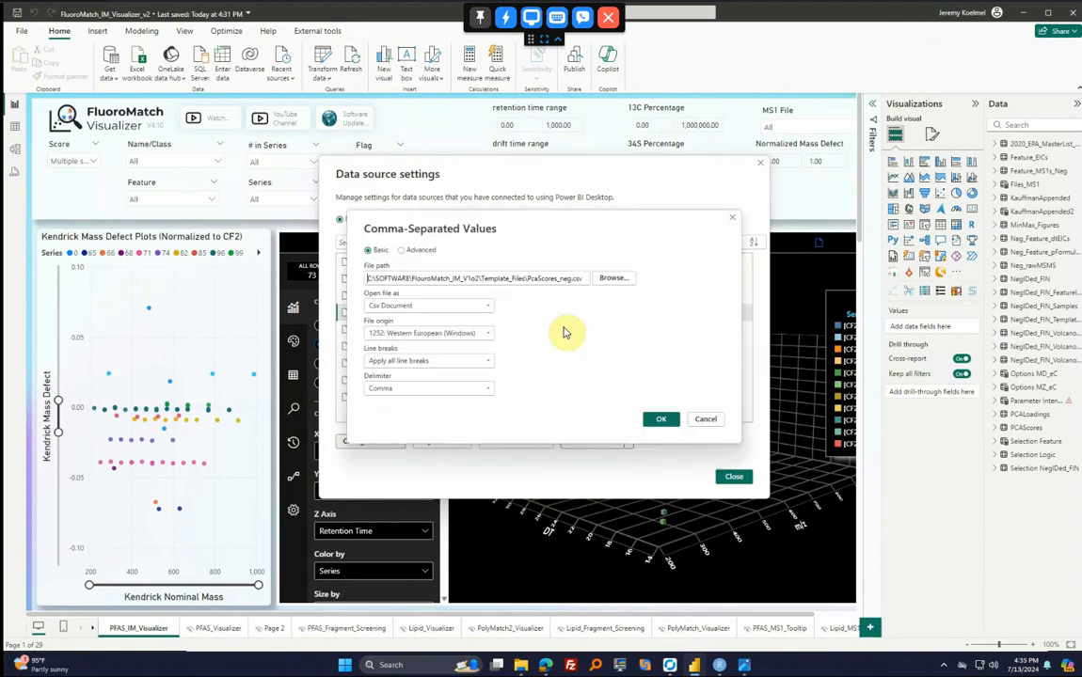
left_click(618, 282)
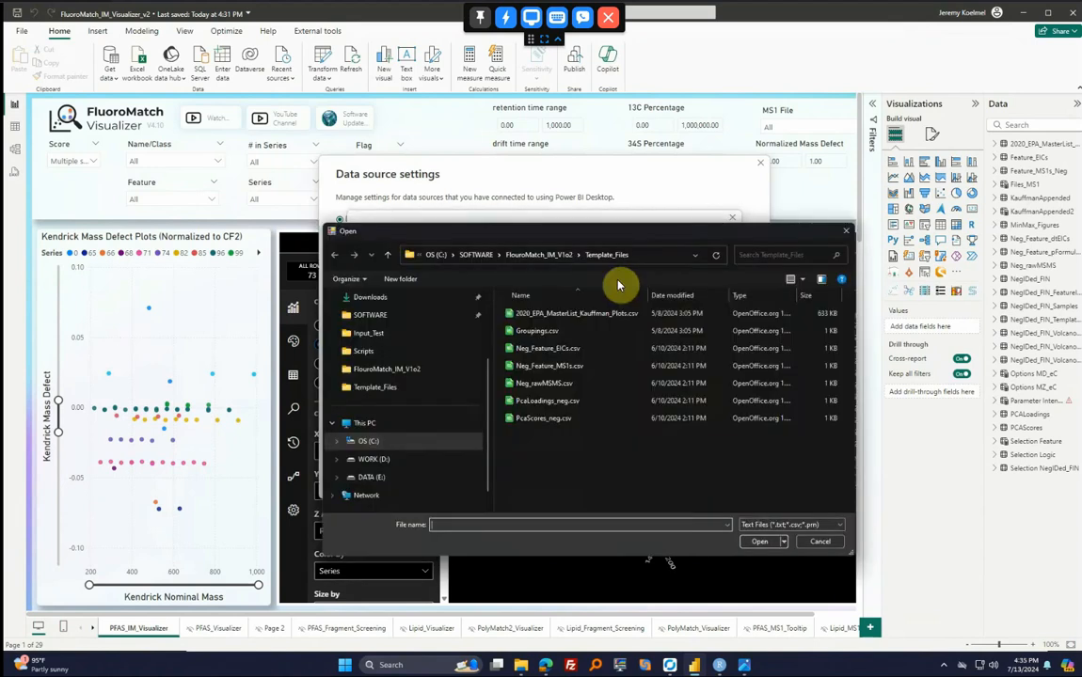
double_click(555, 421)
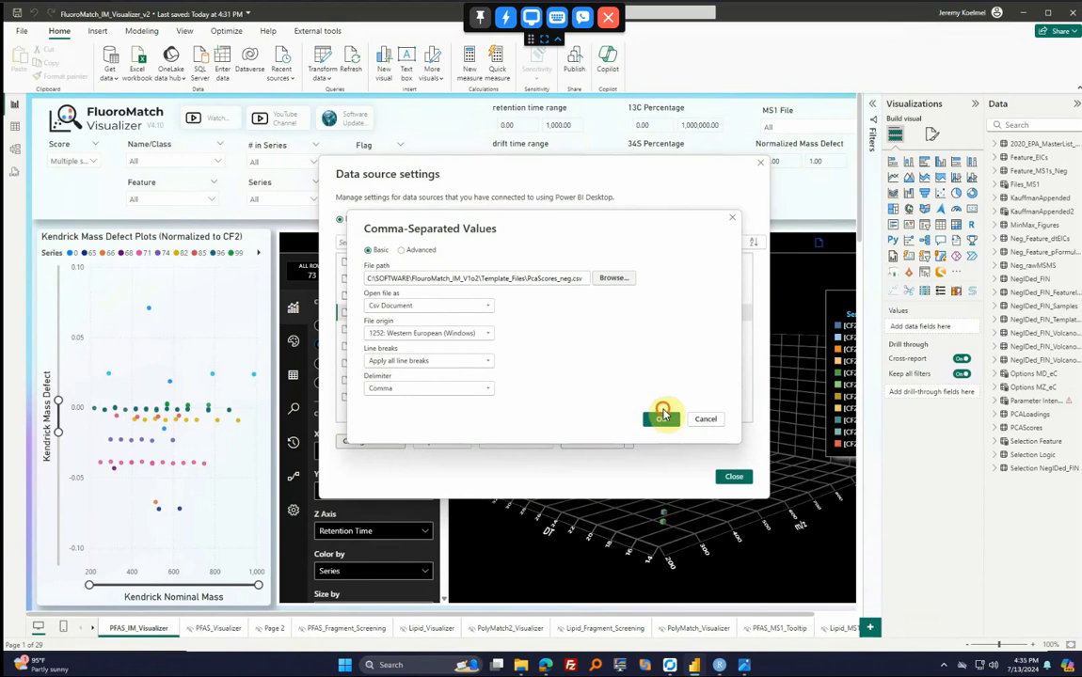
left_click(663, 421)
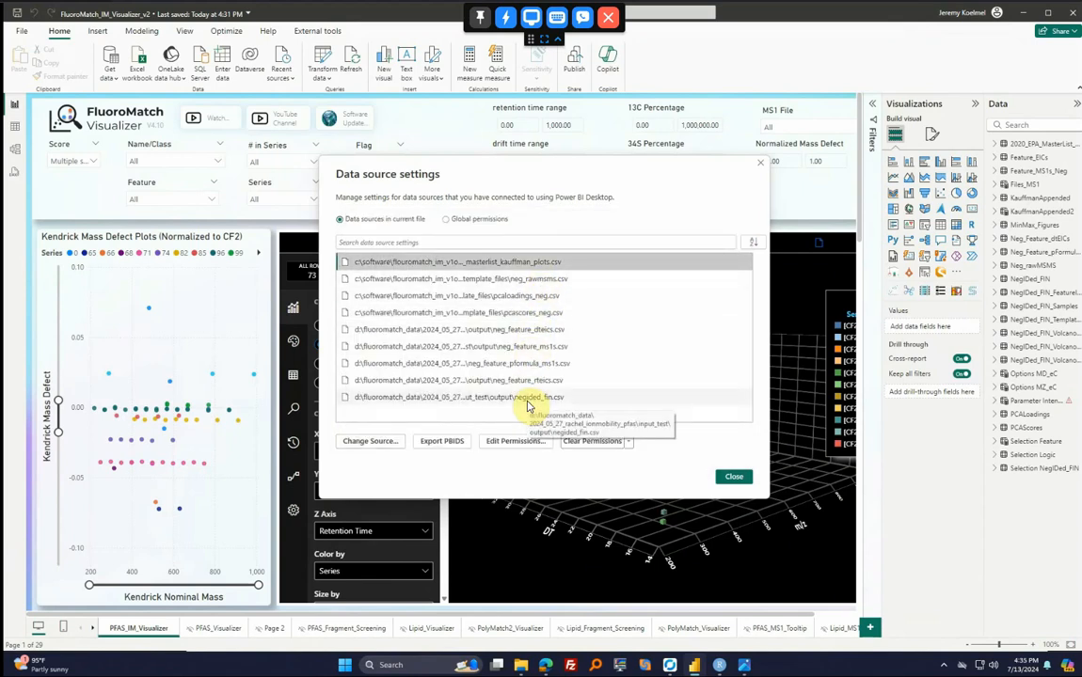
left_click(531, 331)
left_click(373, 443)
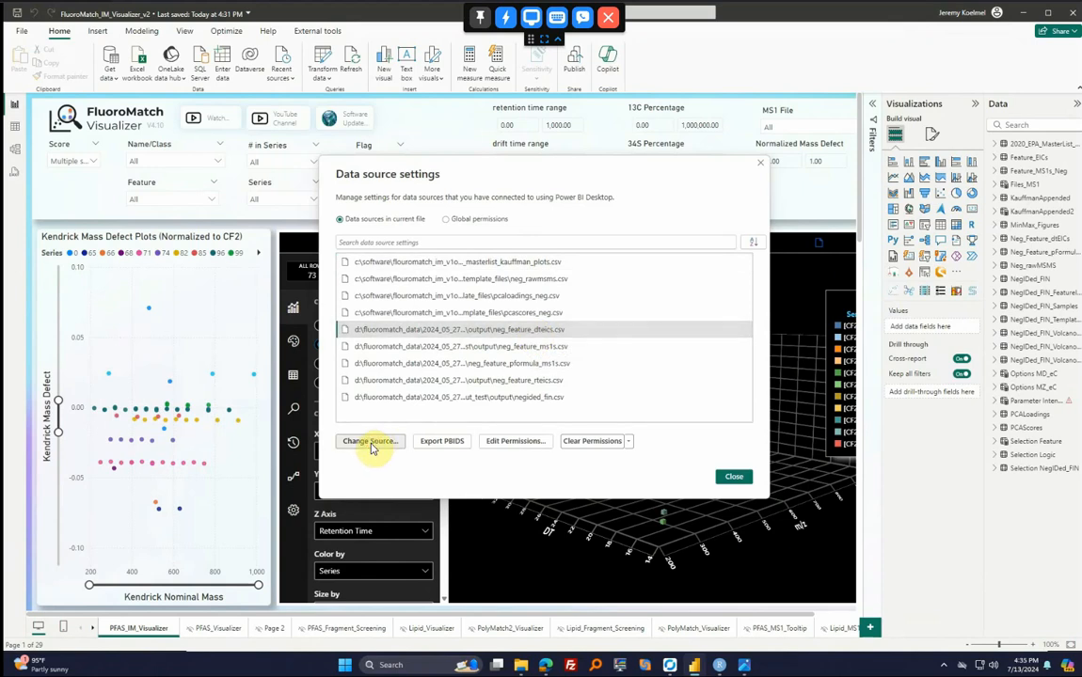
left_click(611, 280)
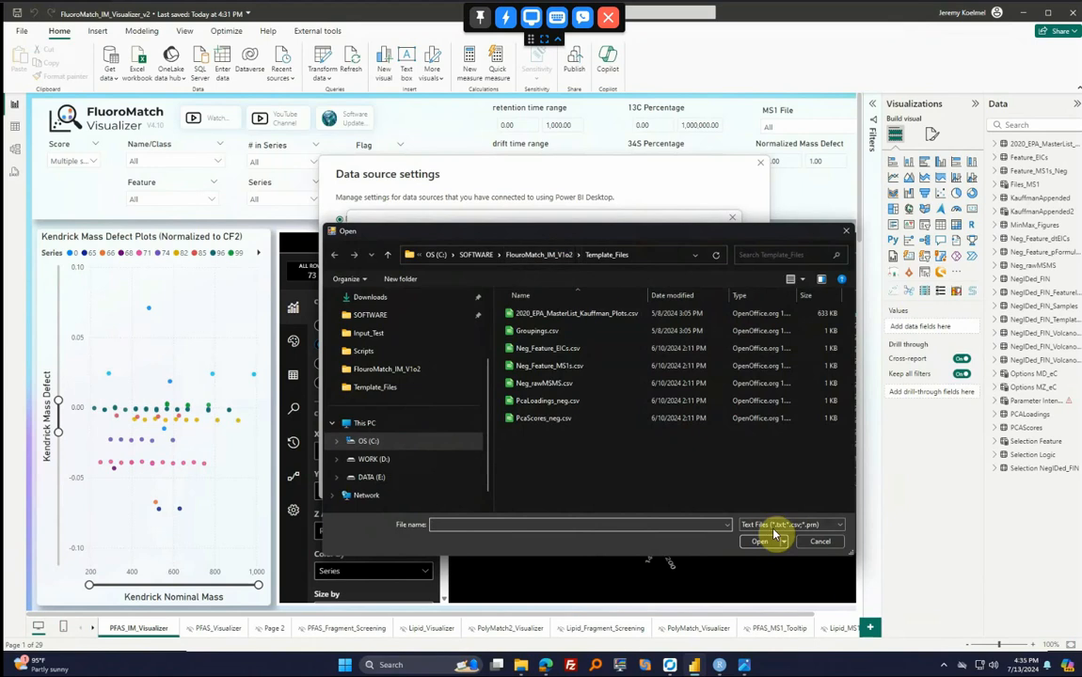
left_click(819, 542)
left_click(696, 418)
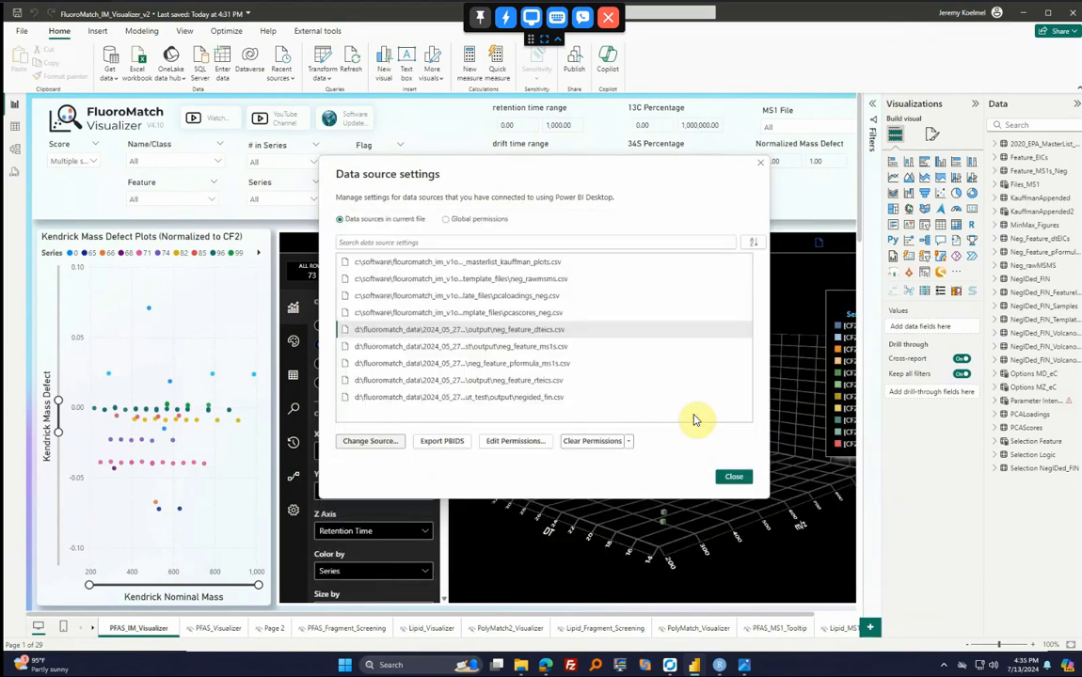
- Point the neg_feature_dteics.csv data source to Neg_Feature_dtEICs.csv in FlouroMatch_IM_V1o2\ExampleData\Output
left_click(374, 446)
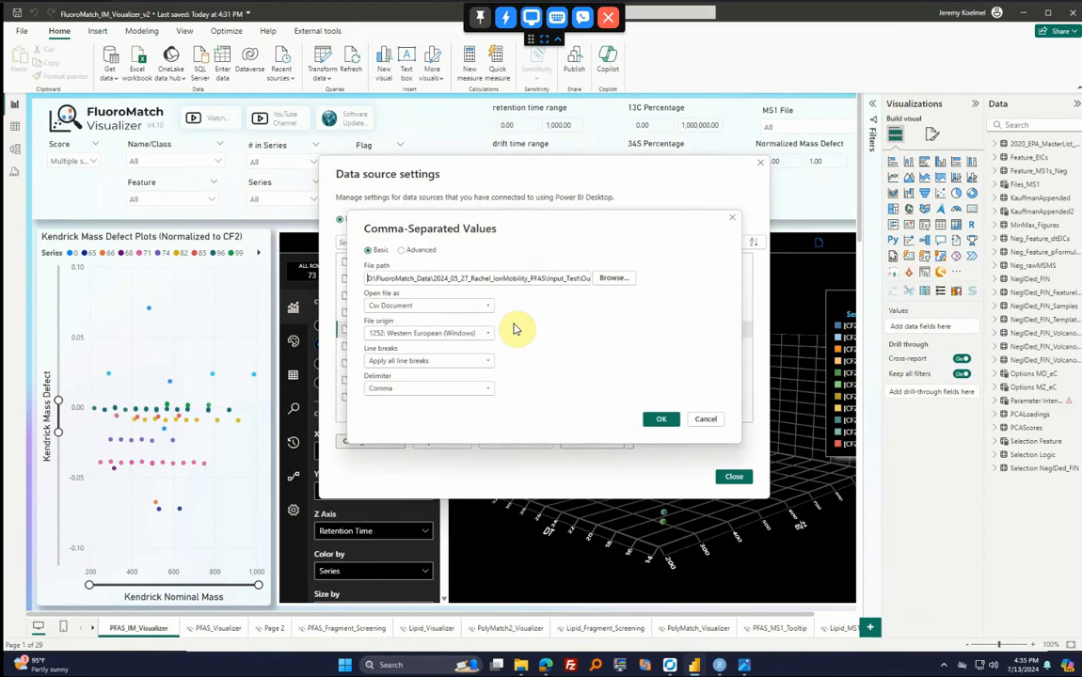
left_click(609, 279)
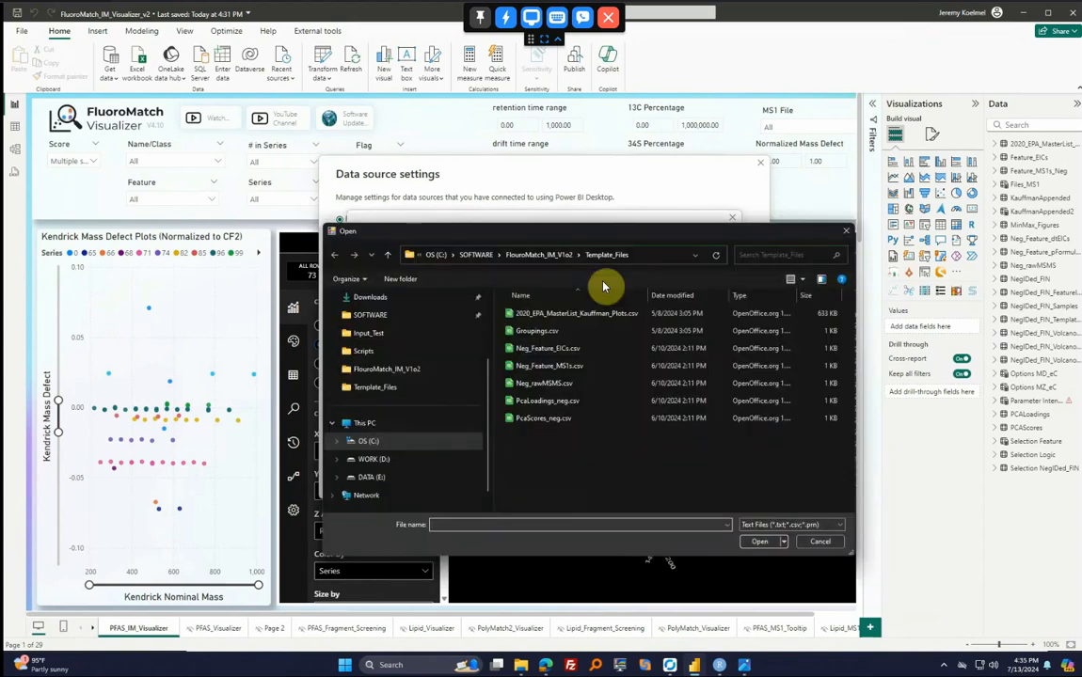
left_click(532, 254)
double_click(531, 332)
double_click(538, 316)
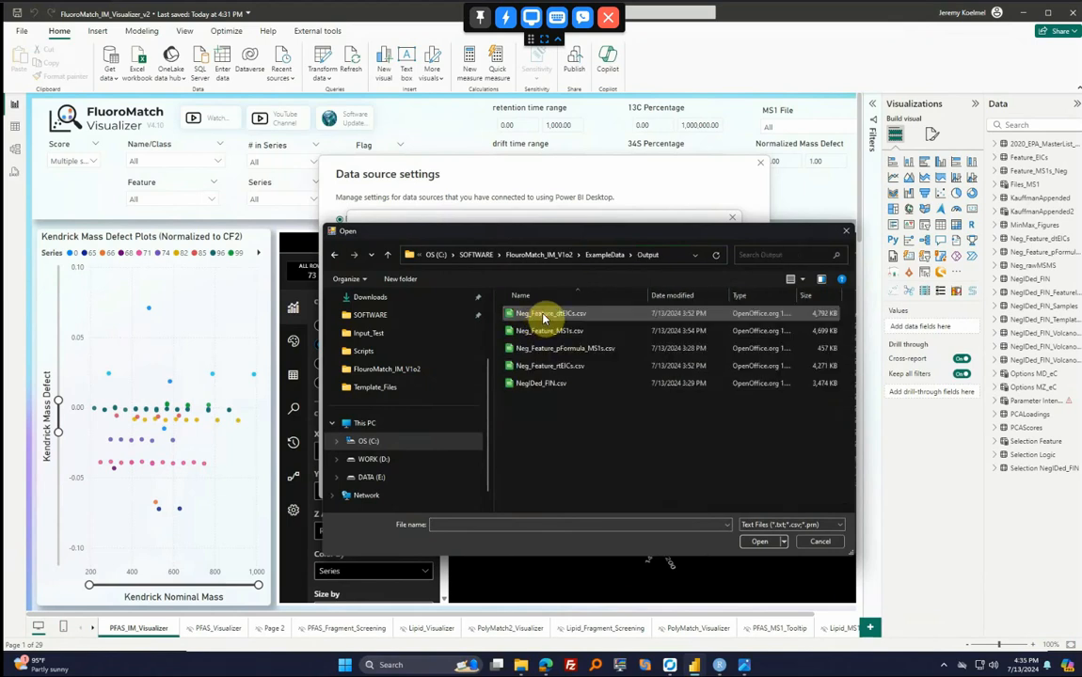
double_click(543, 318)
left_click(659, 418)
- Export the neg_feature_ms1s.csv data source as neg_feature_ms1s.pbids to the ExampleData\Output folder
left_click(536, 348)
left_click(423, 441)
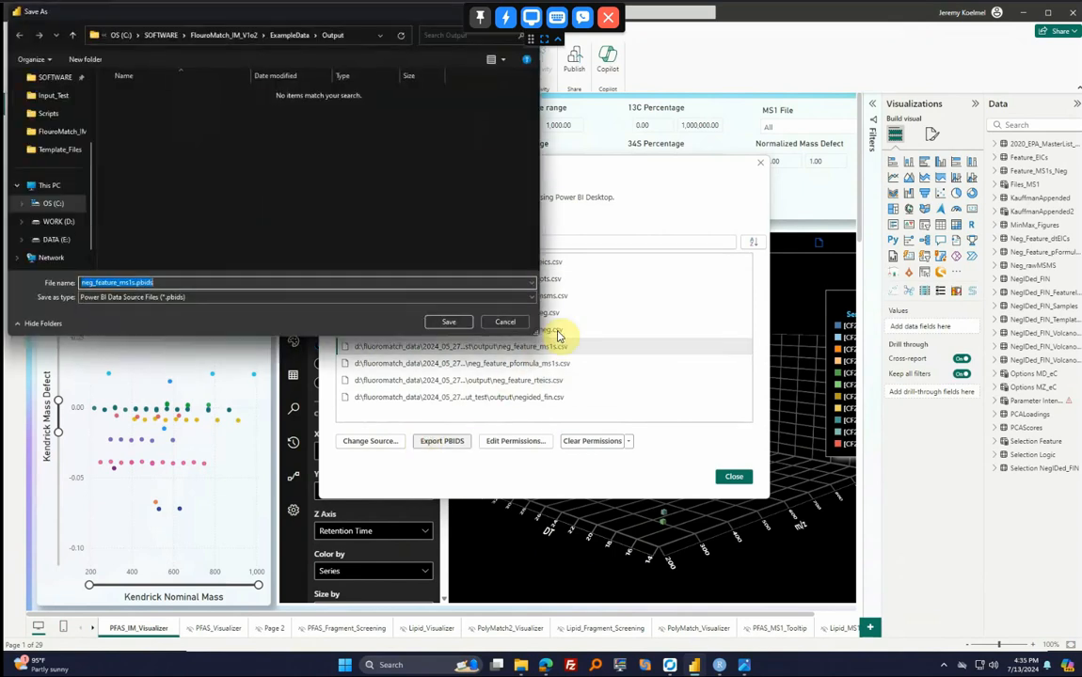
left_click(450, 321)
- Point the neg_feature_ms1s.csv data source to Neg_Feature_MS1s.csv in FlouroMatch_IM_V1o2\ExampleData\Output
left_click(370, 442)
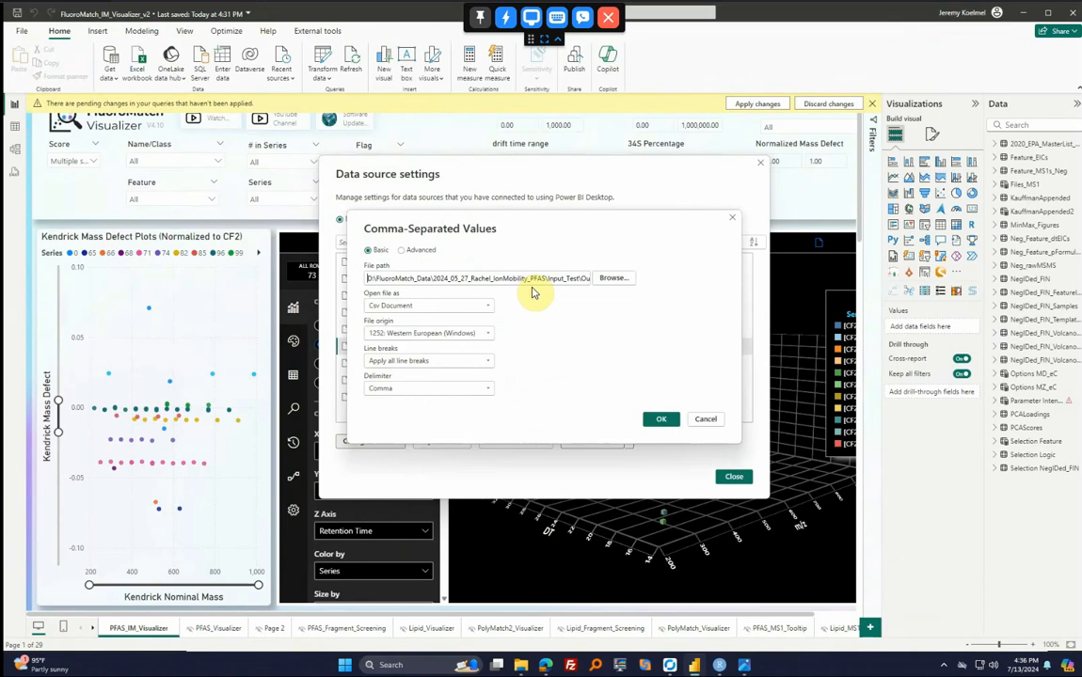
left_click(607, 279)
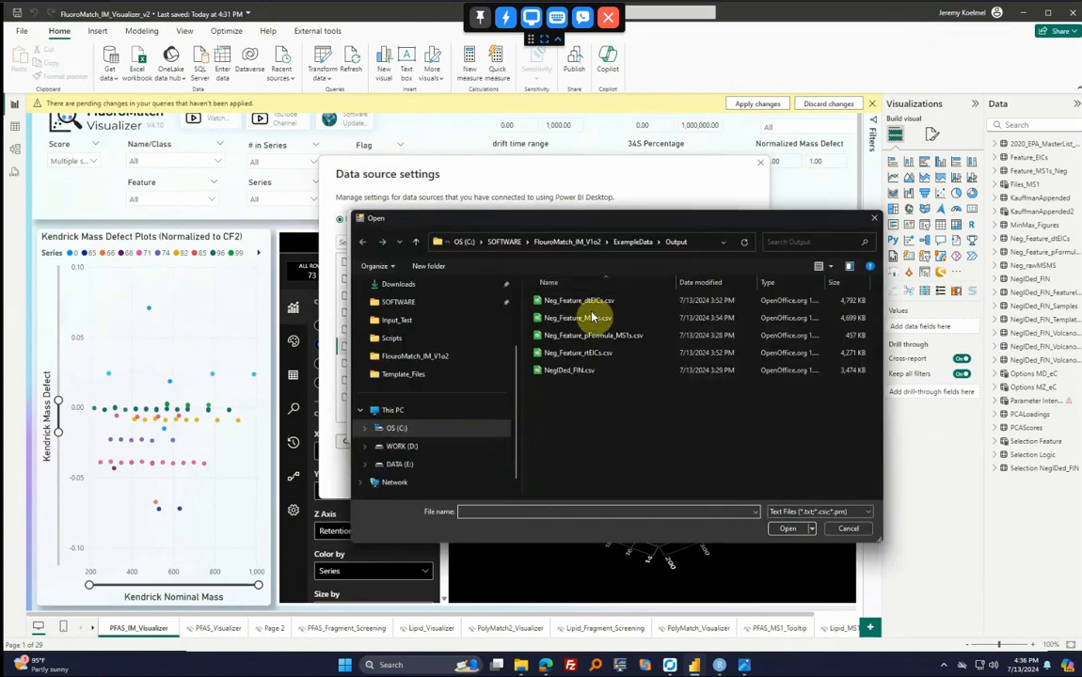
left_click(591, 320)
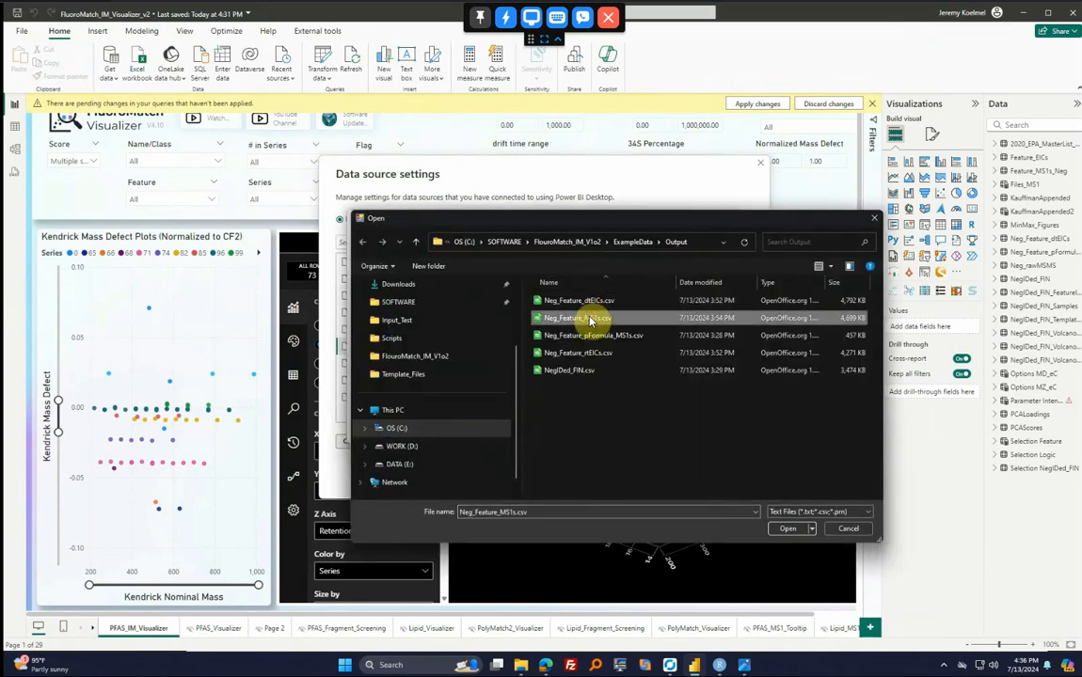
double_click(590, 320)
left_click(661, 421)
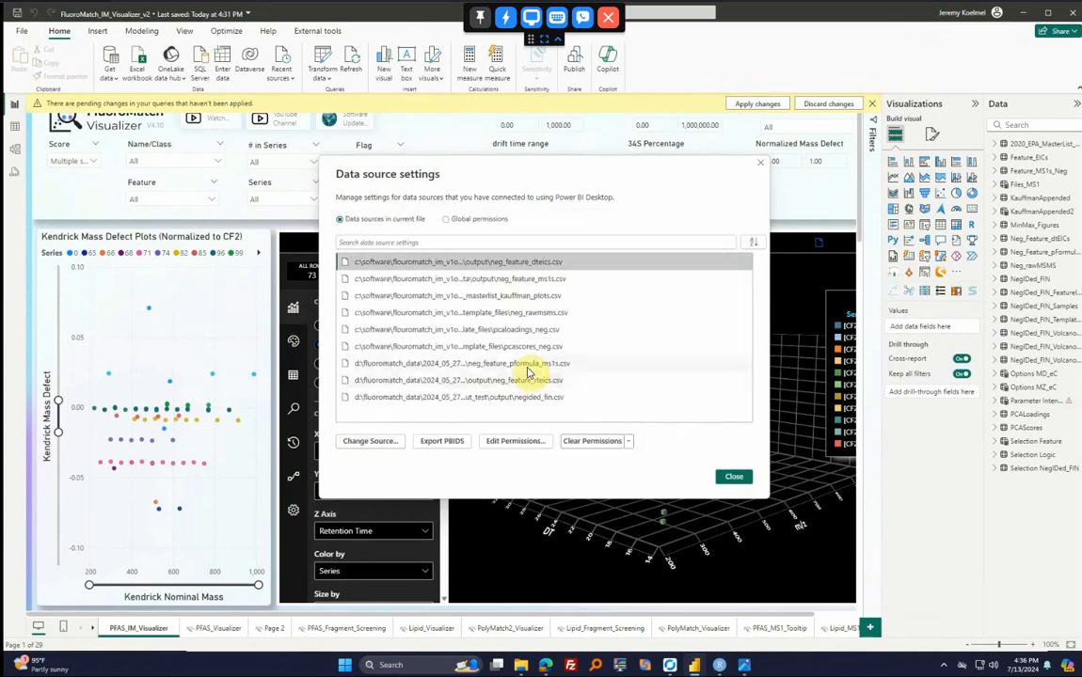
- Point the neg_feature_pformula_ms1s.csv data source to Neg_Feature_pFormula_MS1s.csv in the ExampleData\Output folder
left_click(461, 363)
left_click(371, 442)
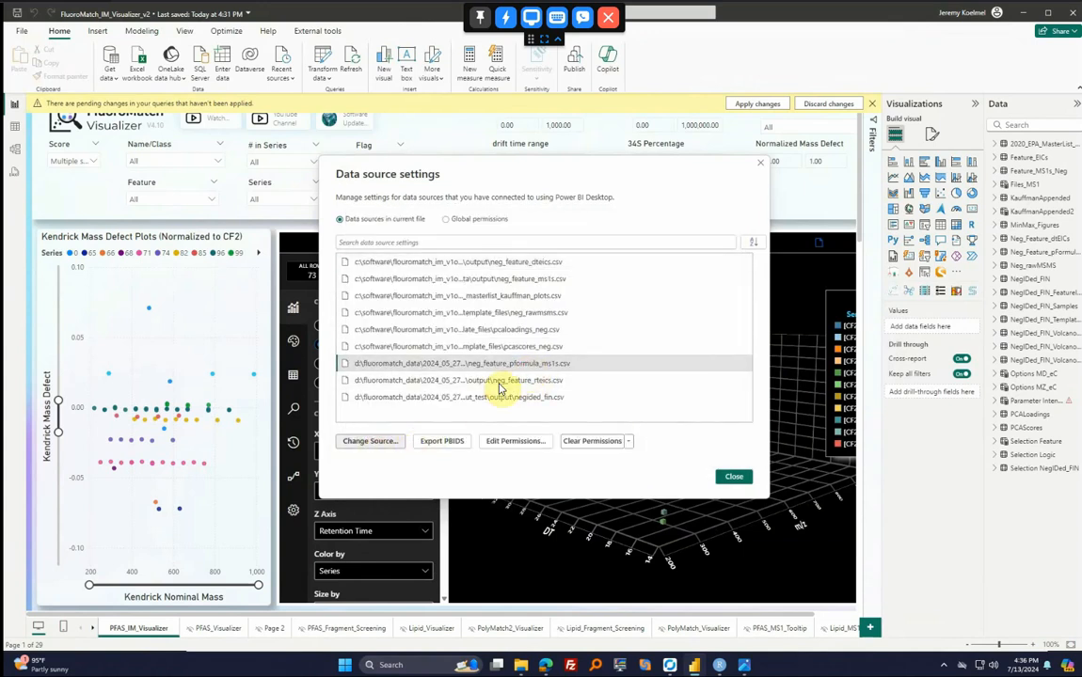
left_click(617, 279)
double_click(582, 338)
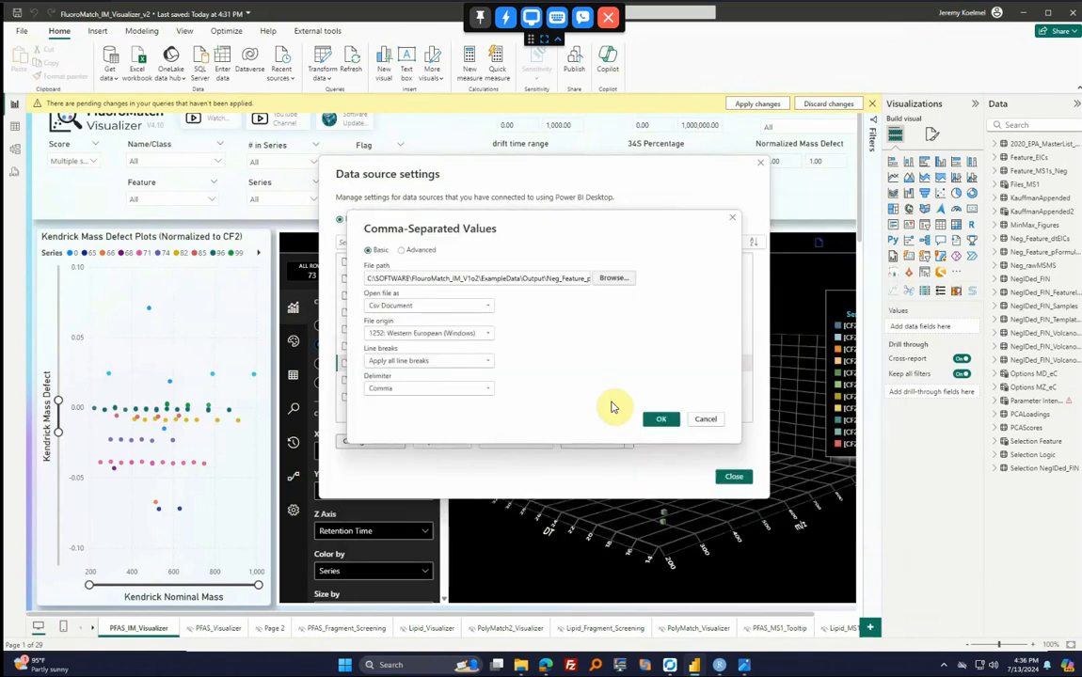
left_click(659, 418)
- Point the neg_feature_rteics.csv data source to Neg_Feature_rtEICs.csv in the ExampleData\Output folder
left_click(514, 383)
left_click(367, 442)
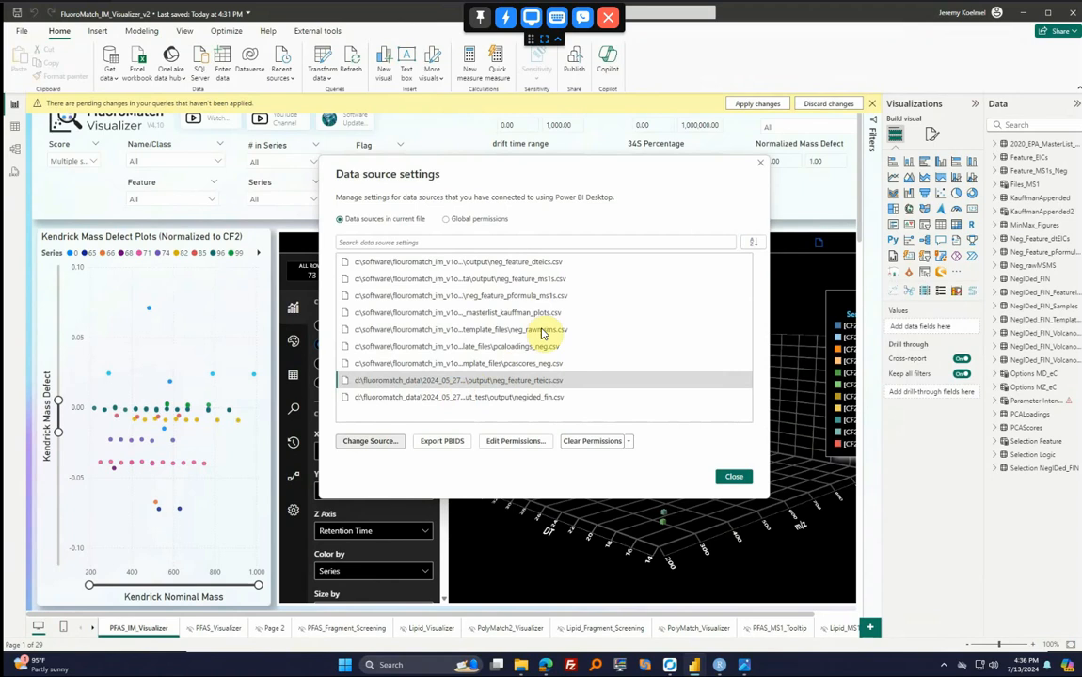
left_click(612, 280)
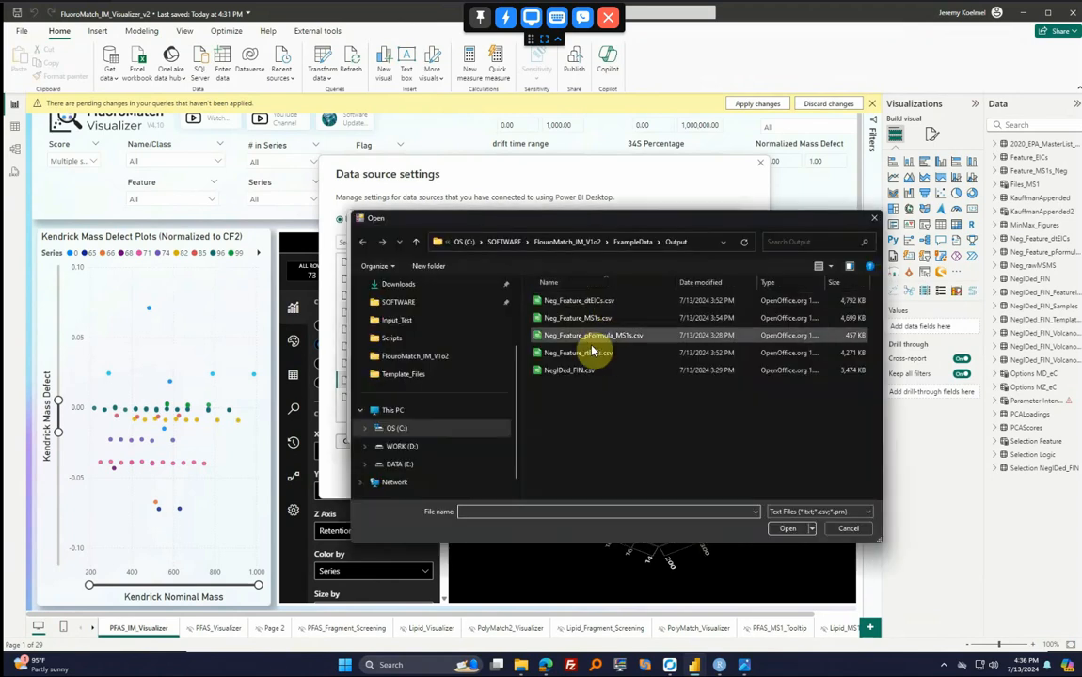
double_click(588, 356)
left_click(657, 420)
- Point the negided_fin.csv data source to NegIDed_FIN.csv in the ExampleData\Output folder
left_click(508, 399)
left_click(367, 443)
left_click(614, 281)
double_click(517, 367)
left_click(660, 419)
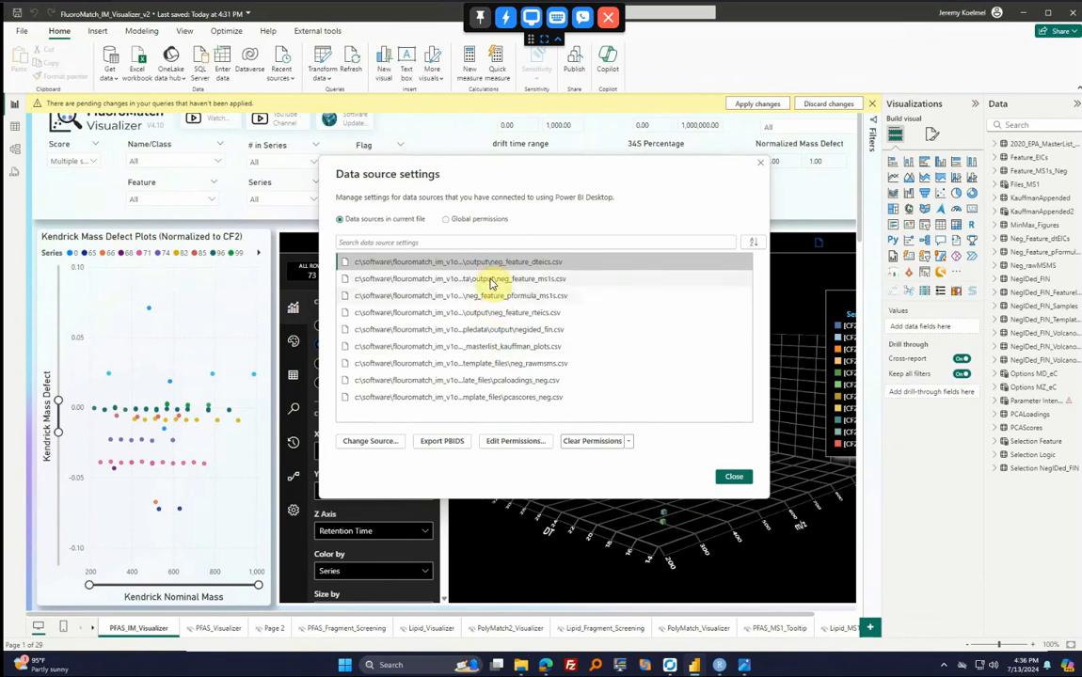
- Close the data source settings and apply the pending query changes to the report
left_click(730, 477)
left_click(745, 106)
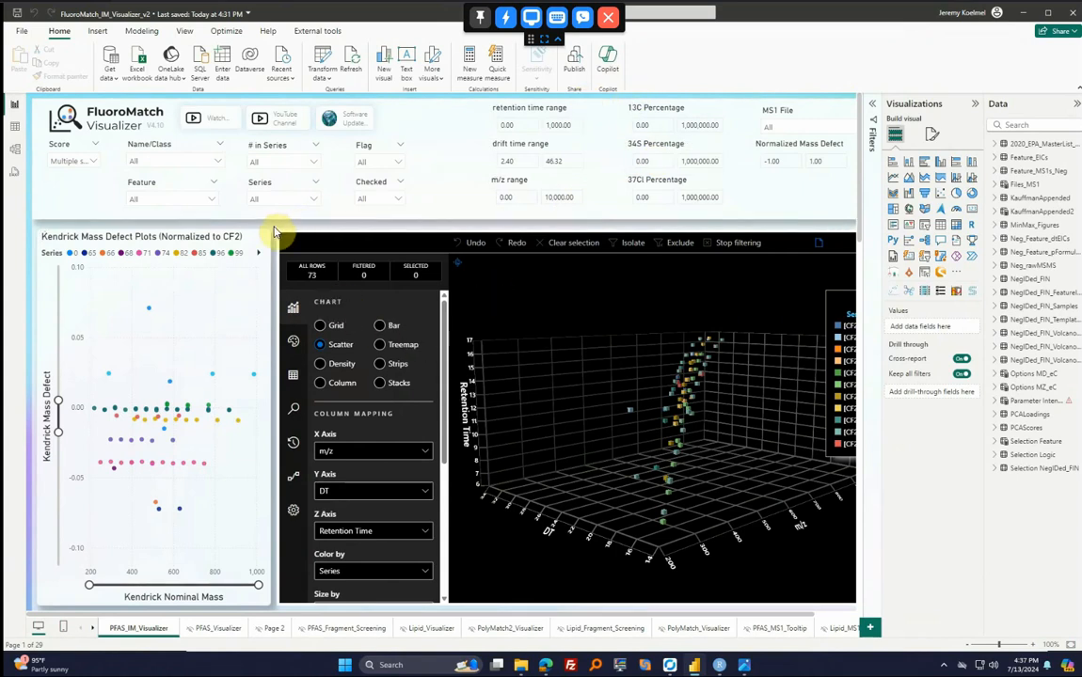
- Examine the PFAS_IM_Visualizer page's Kendrick mass defect, 3D scatter, retention time, drift time, EIC and mobiligram plots
scroll(278, 231, "down", 3)
scroll(278, 231, "down", 2)
scroll(278, 231, "up", 4)
scroll(275, 231, "up", 2)
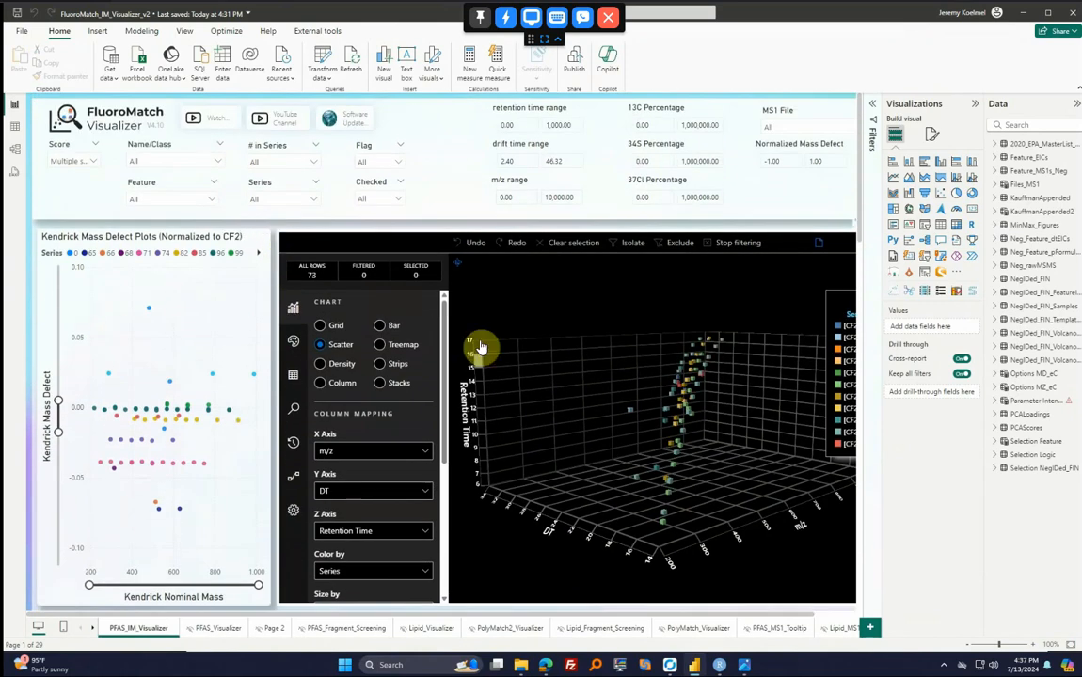
scroll(275, 312, "down", 3)
scroll(283, 315, "down", 1)
scroll(329, 367, "down", 2)
scroll(327, 369, "down", 2)
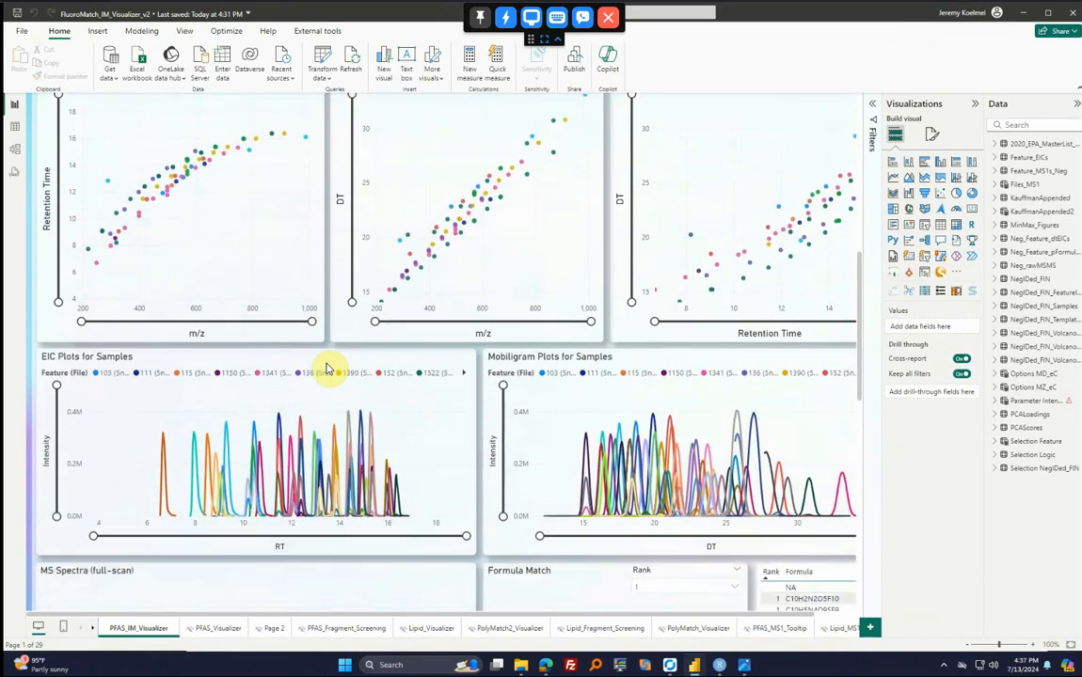
scroll(331, 242, "up", 5)
scroll(276, 249, "up", 3)
- Review which score grades are selected in the report's Score filter
left_click(77, 161)
left_click(57, 184)
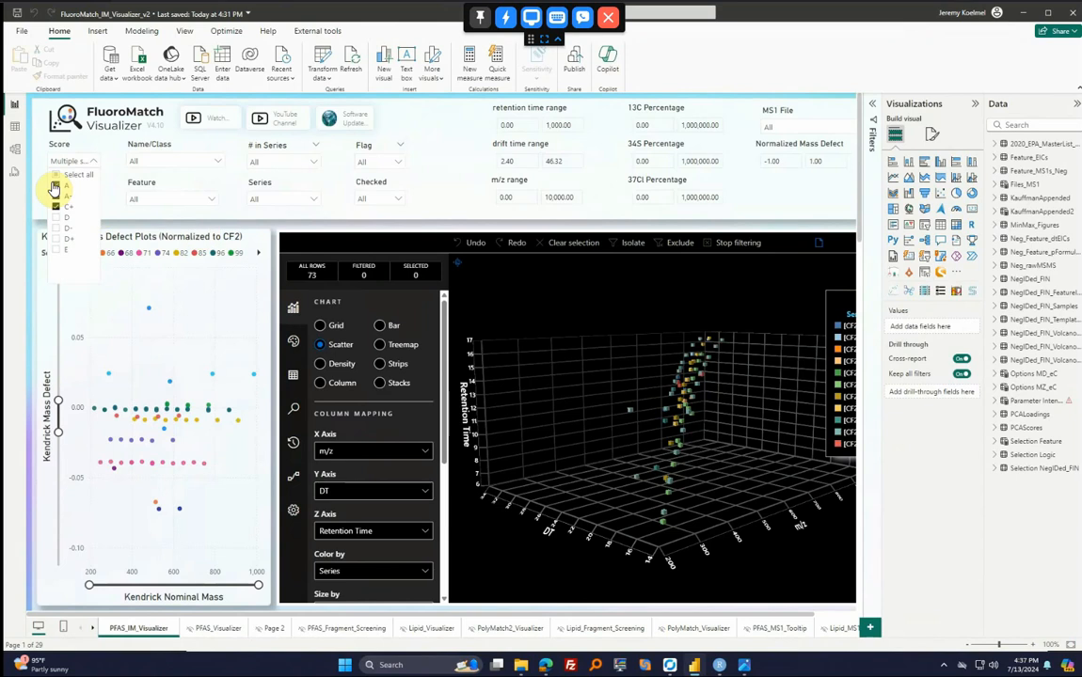
left_click(274, 228)
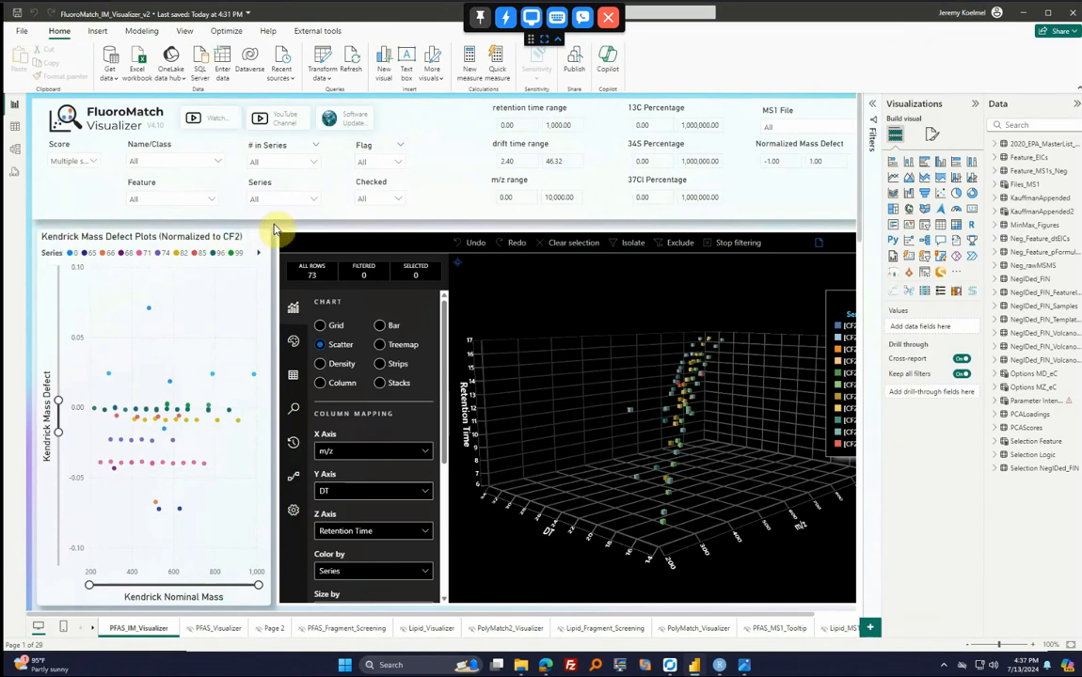
- Examine the MS spectra, formula match, annotated feature table and Kaufmann plot further down the report page
scroll(275, 228, "down", 8)
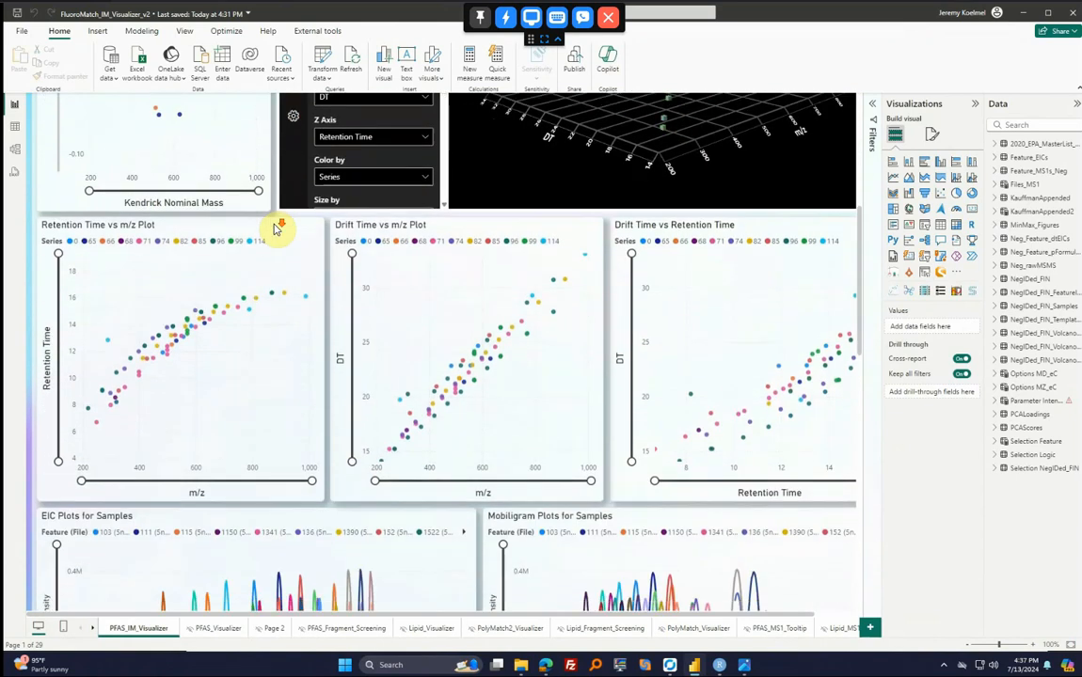
scroll(276, 228, "down", 10)
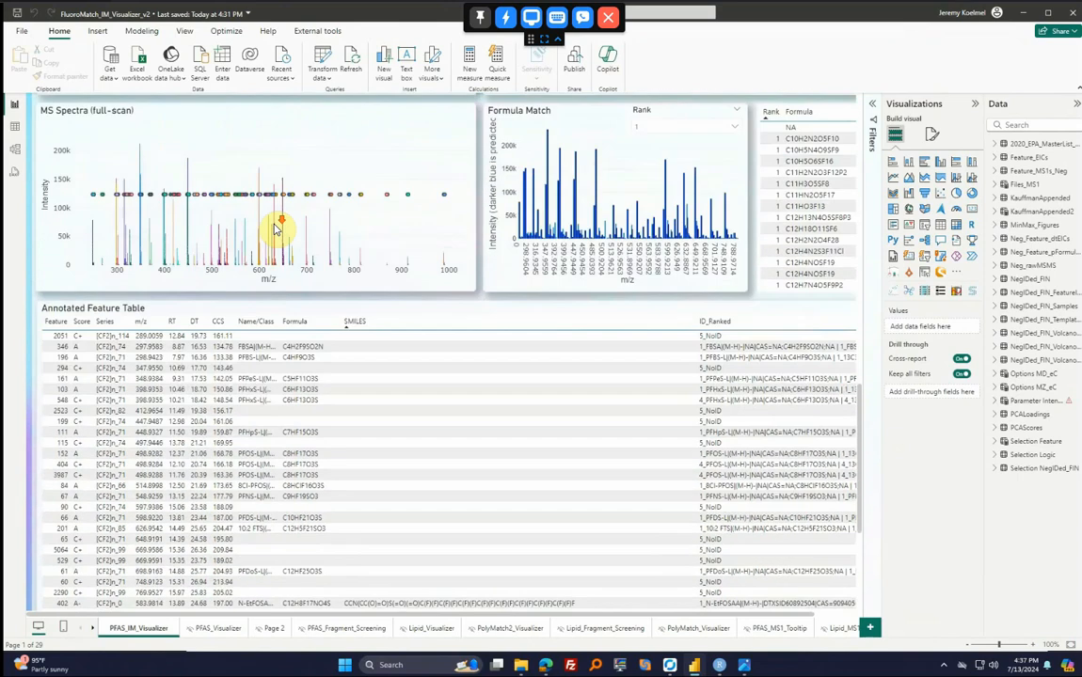
scroll(275, 227, "down", 3)
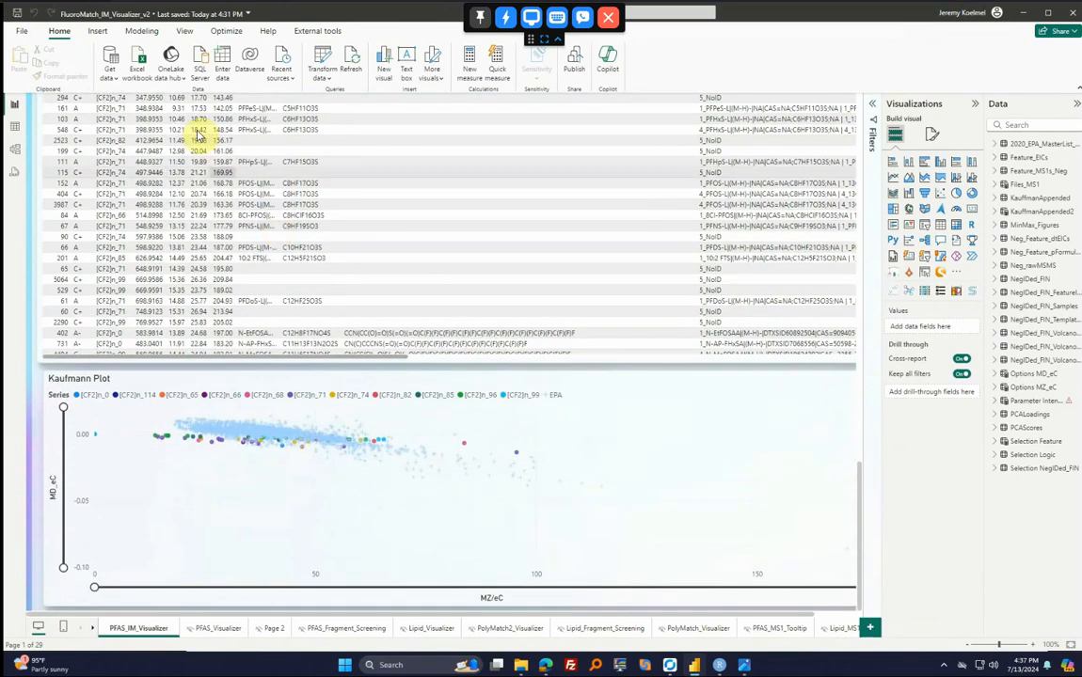